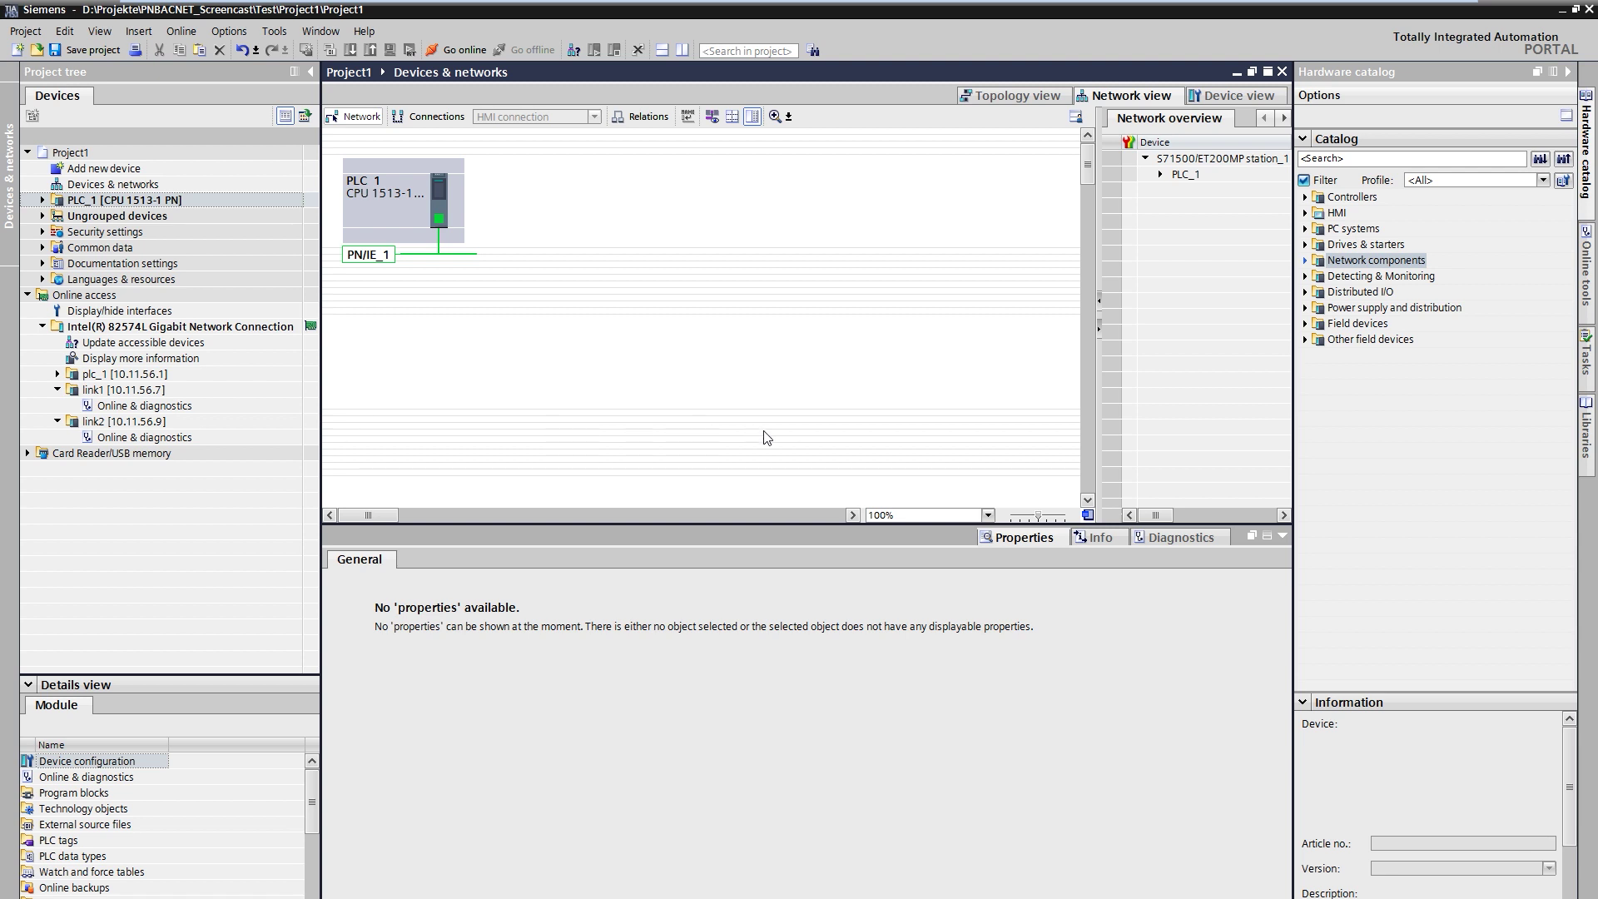
# - Add PN/BACnet Link 6BK1 621-0AA00-0AA0 as Link_1 and assign it to PLC_1
pyautogui.doubleClick(1314, 264)
pyautogui.click(1319, 323)
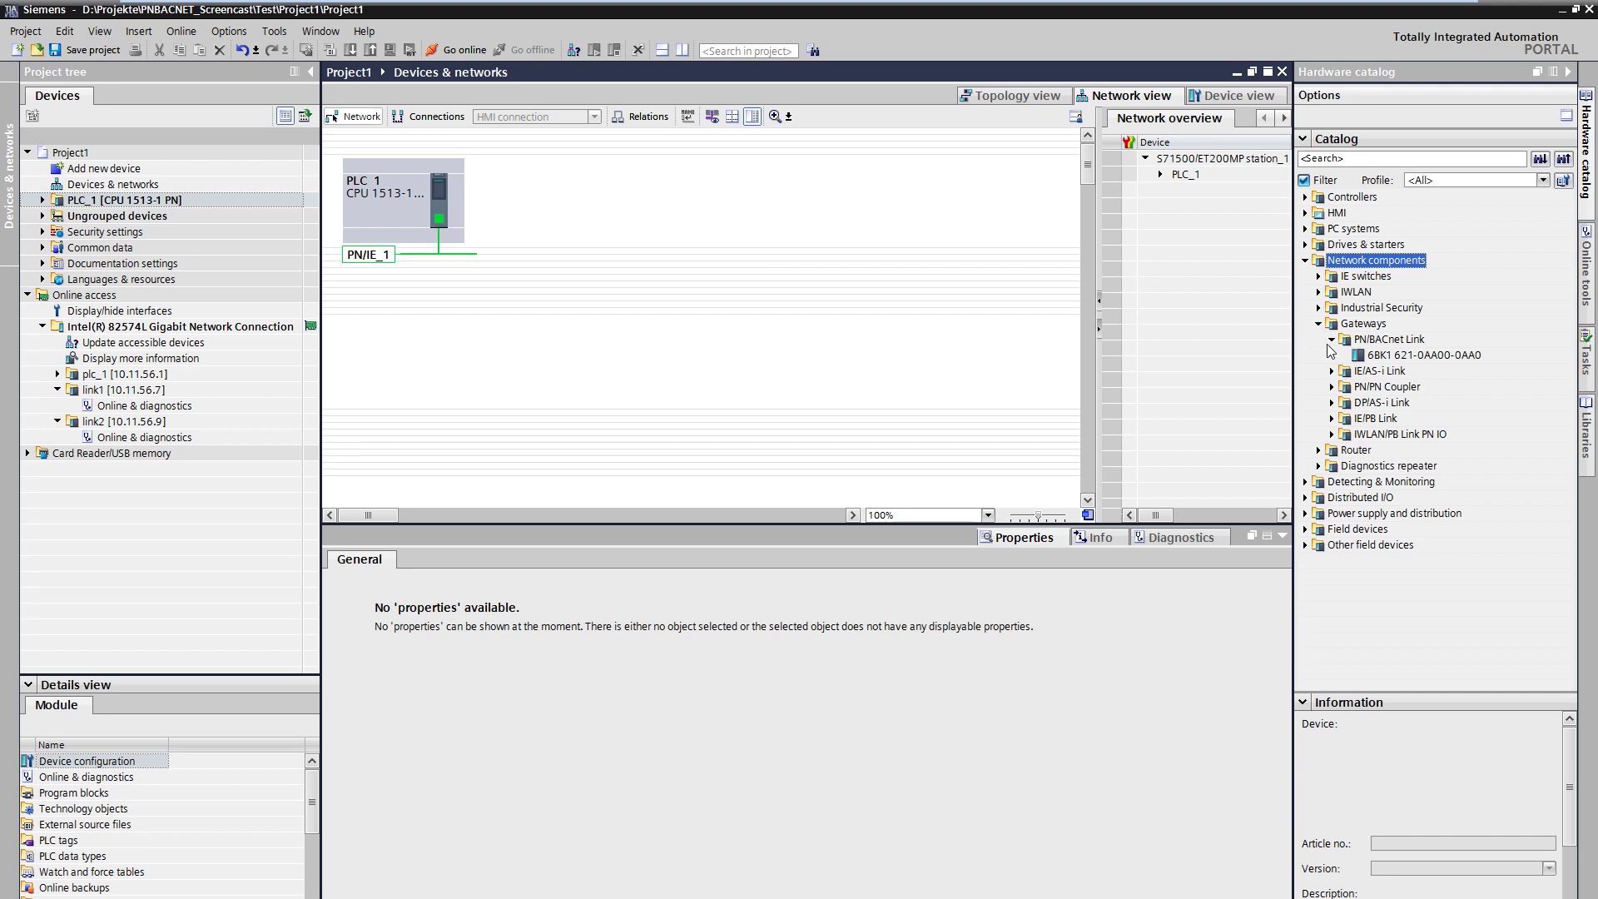
pyautogui.doubleClick(1379, 356)
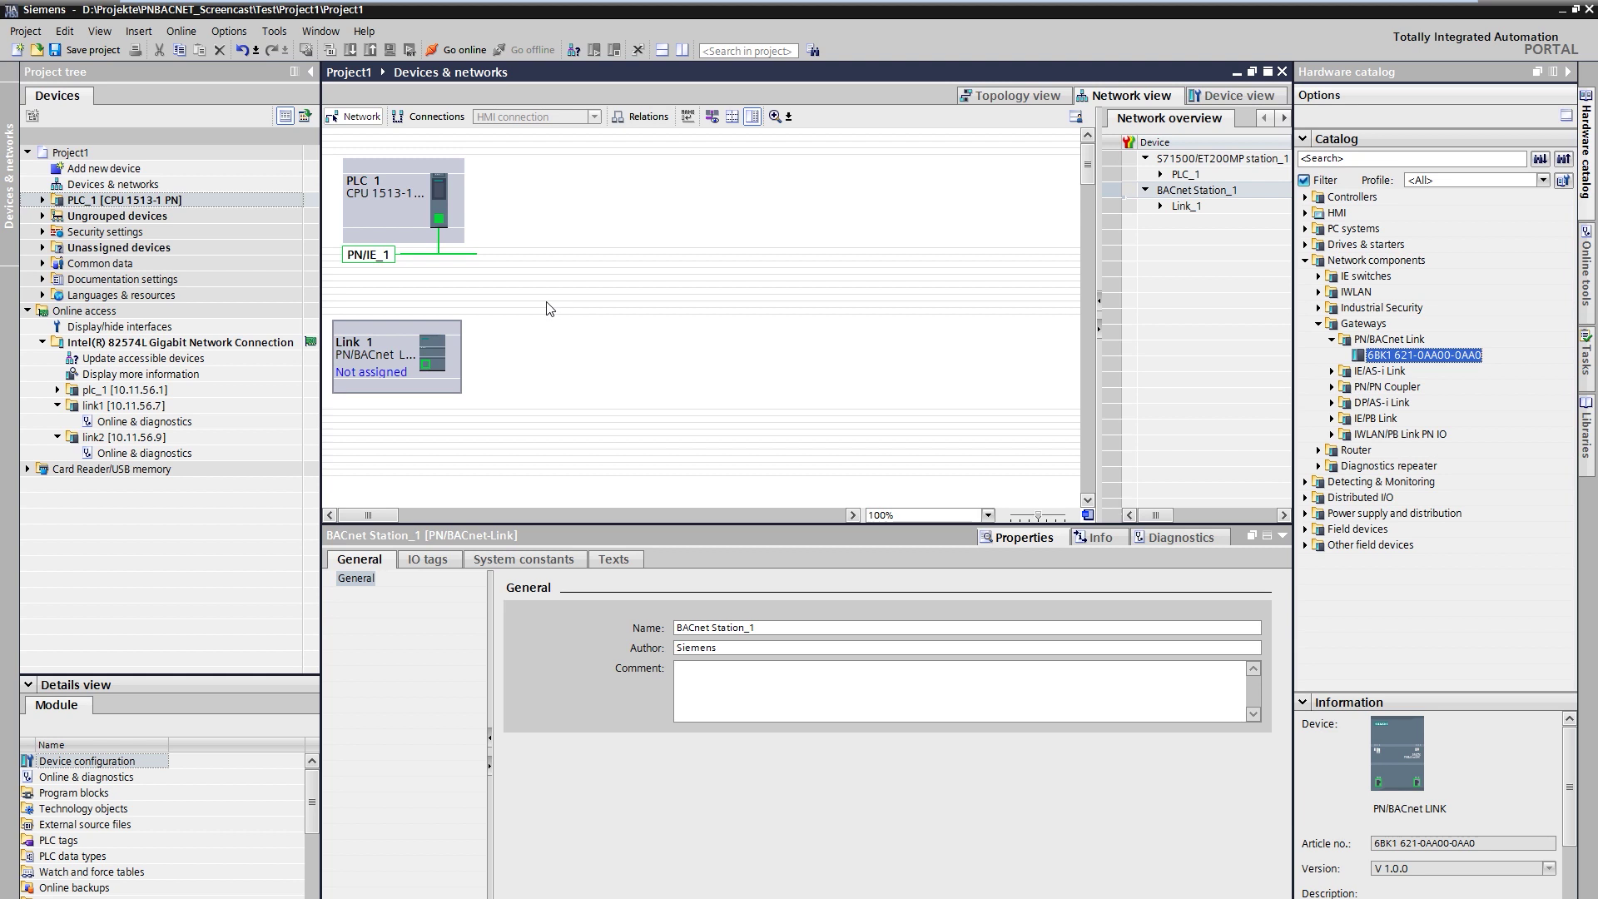
pyautogui.click(396, 379)
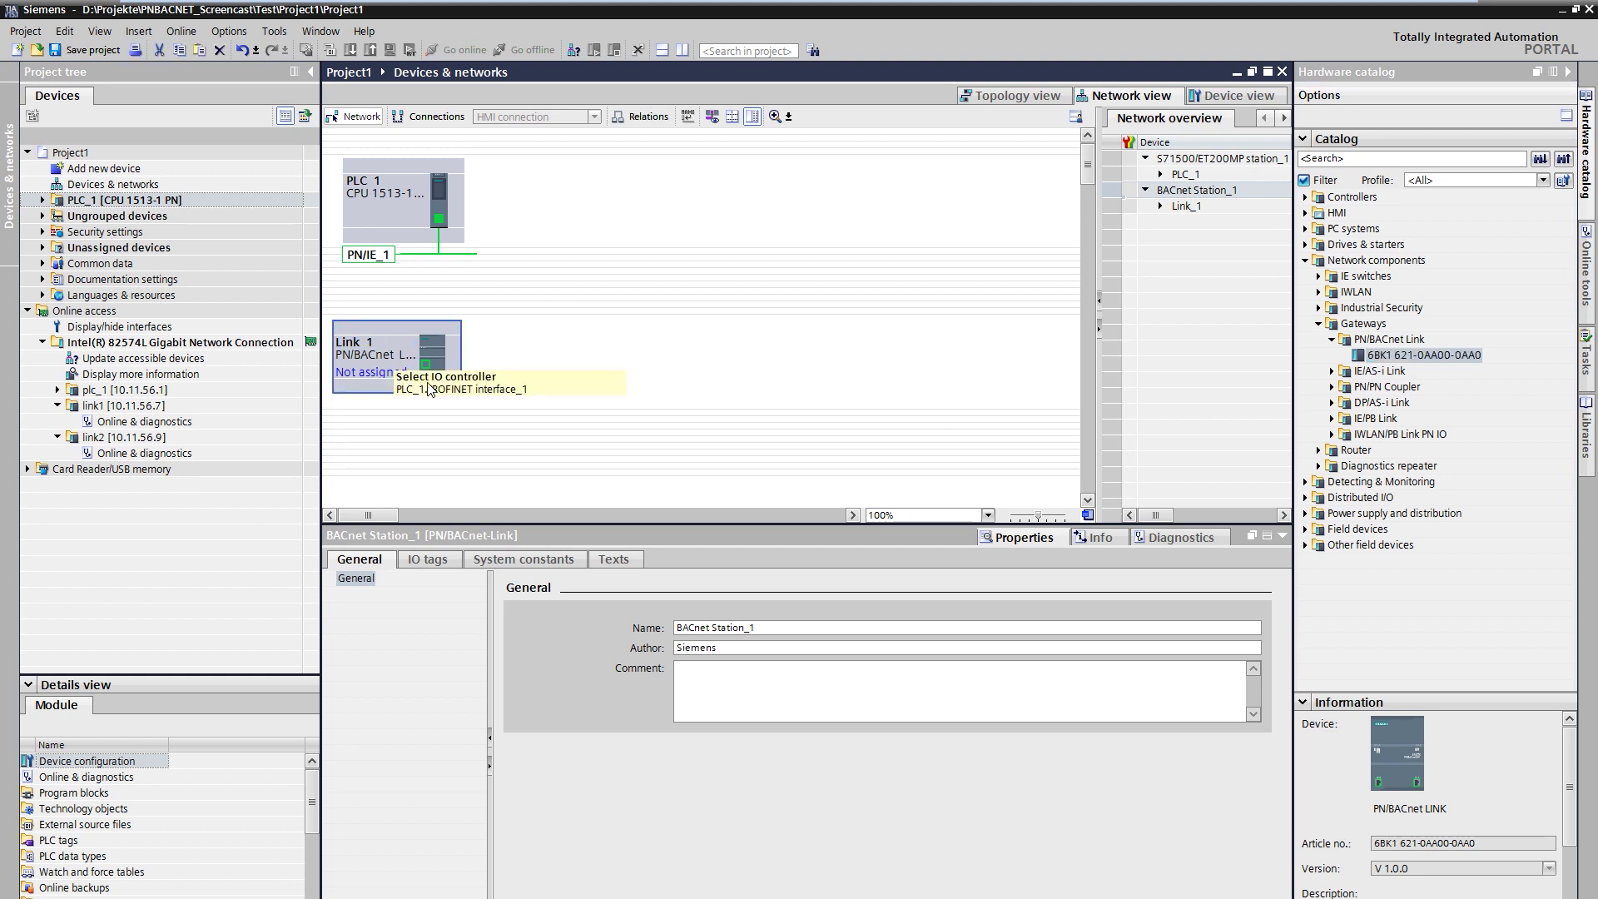
pyautogui.click(427, 390)
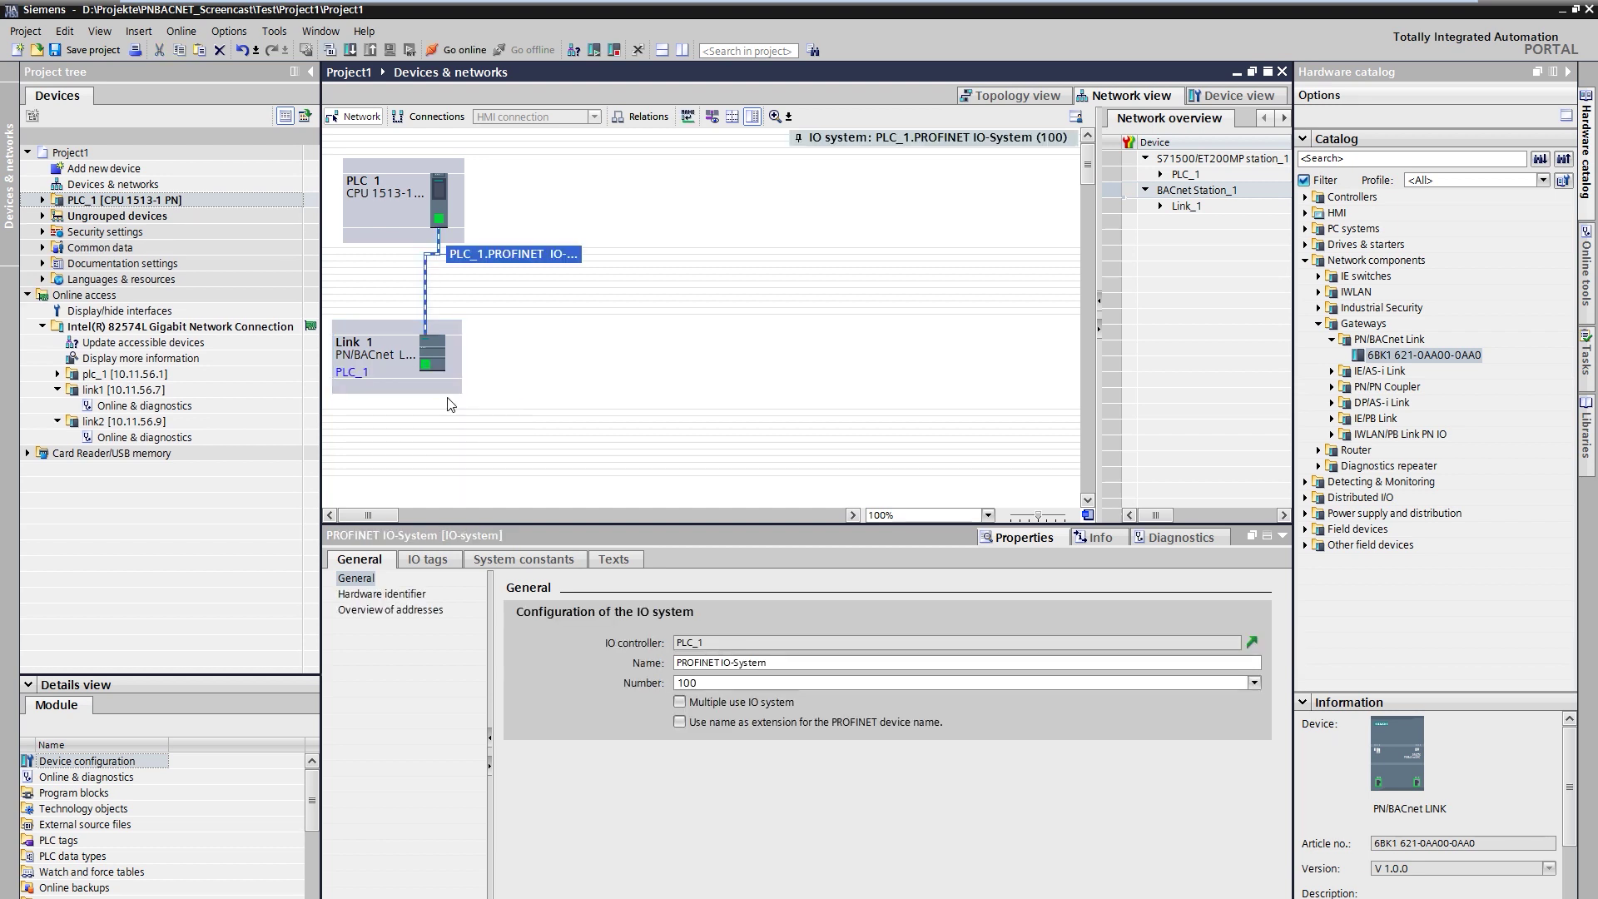
# - Set Link_1's PROFINET interface IP address to 10.11.56.7 on subnet PN/IE_1
pyautogui.doubleClick(391, 379)
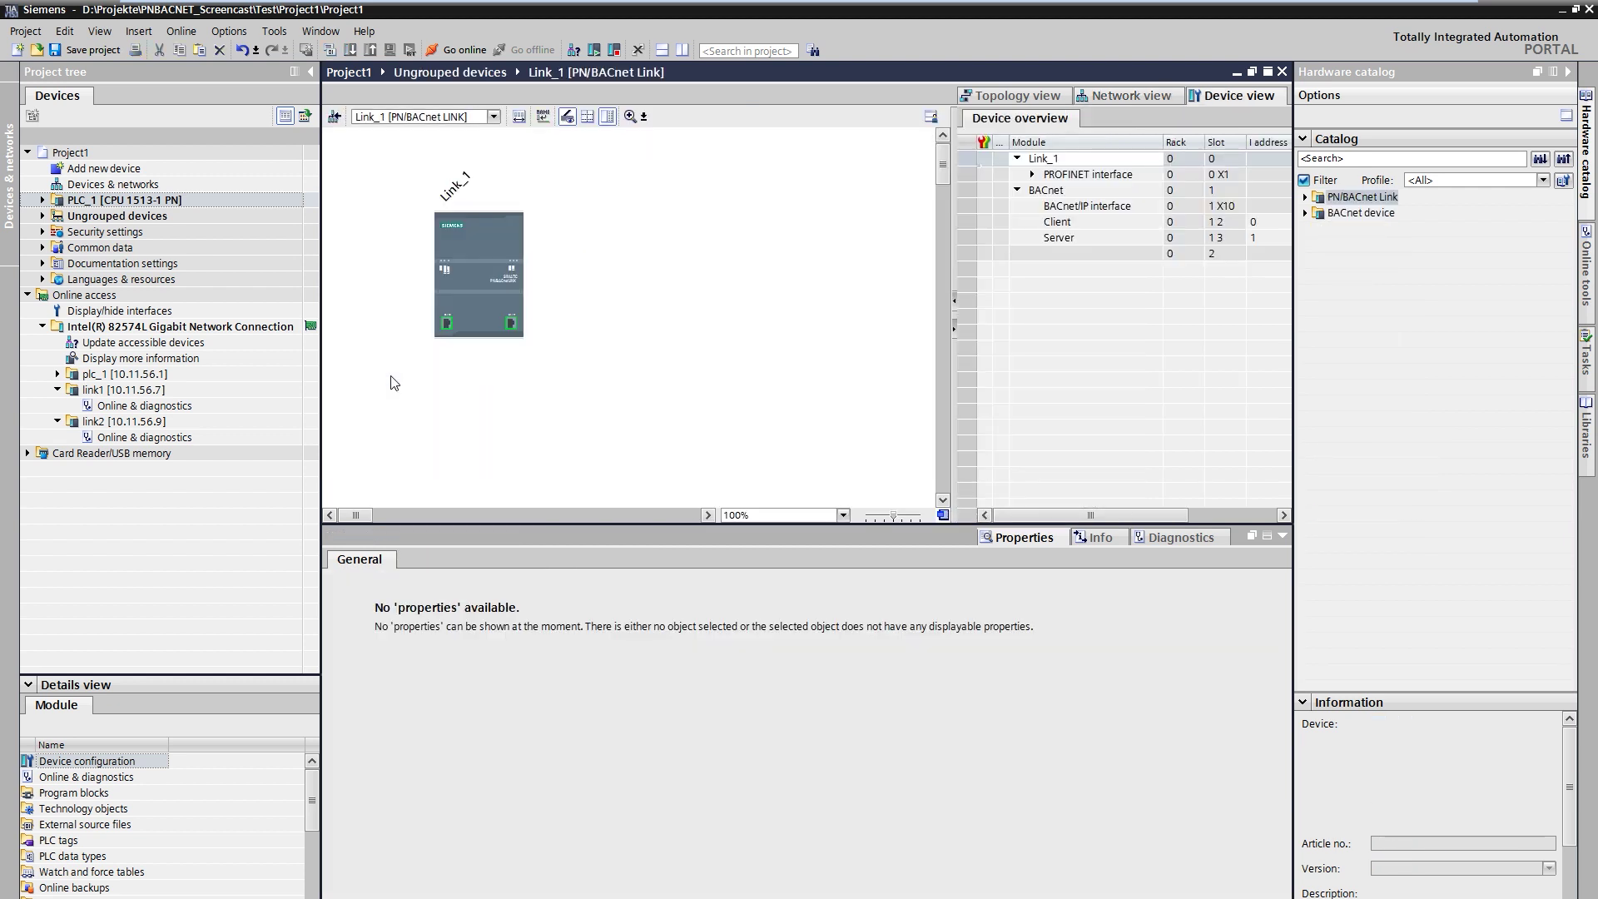
pyautogui.click(482, 287)
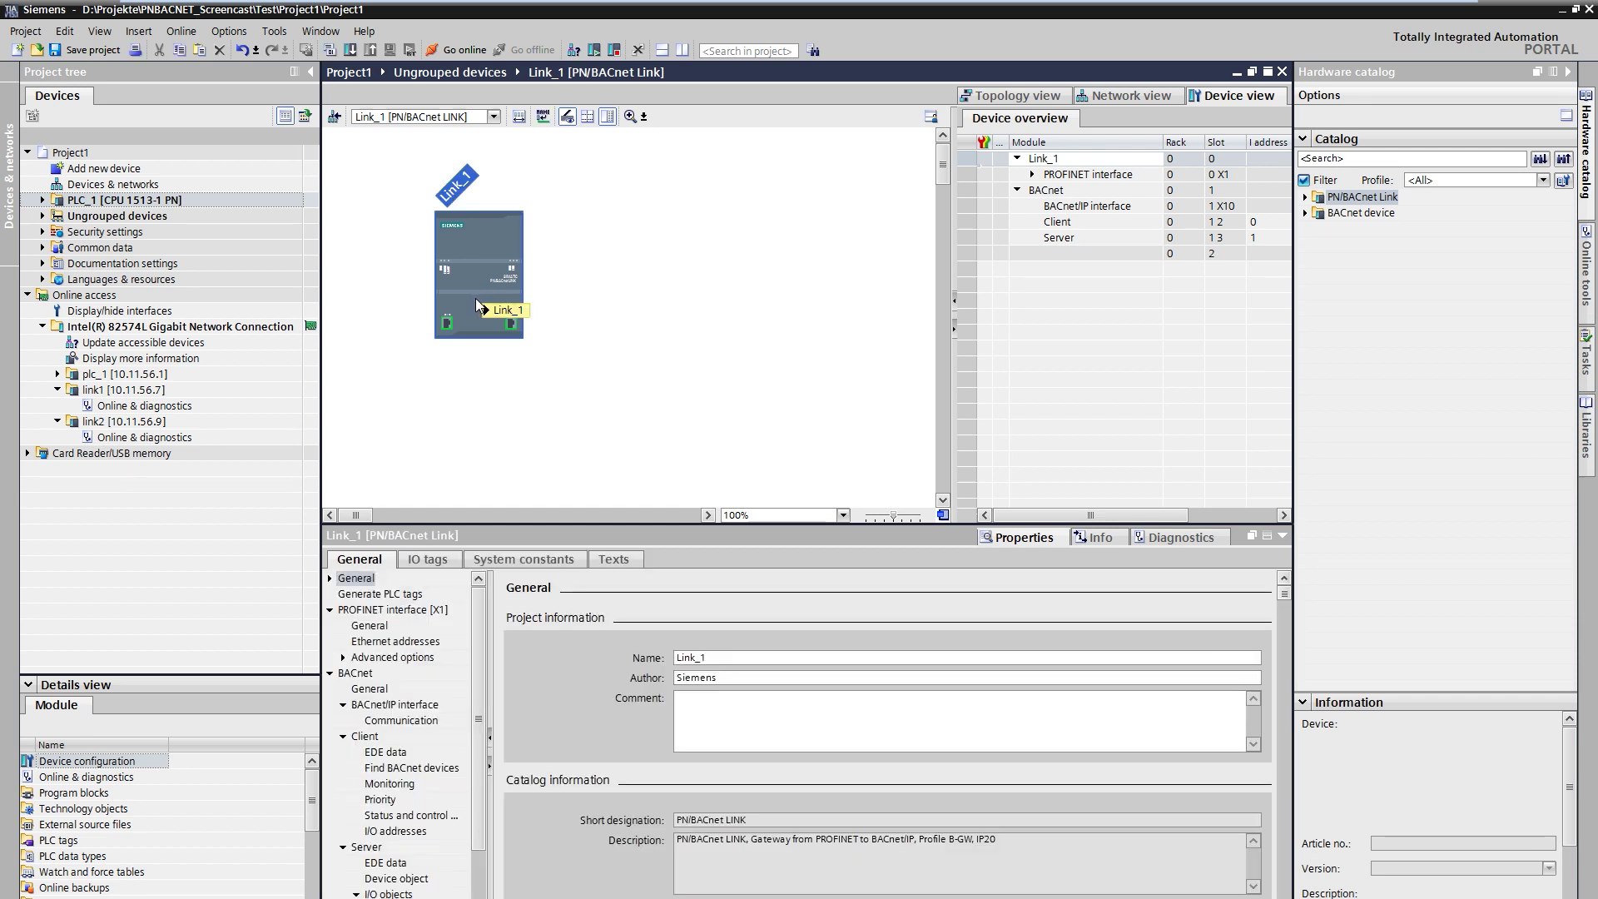
pyautogui.click(403, 594)
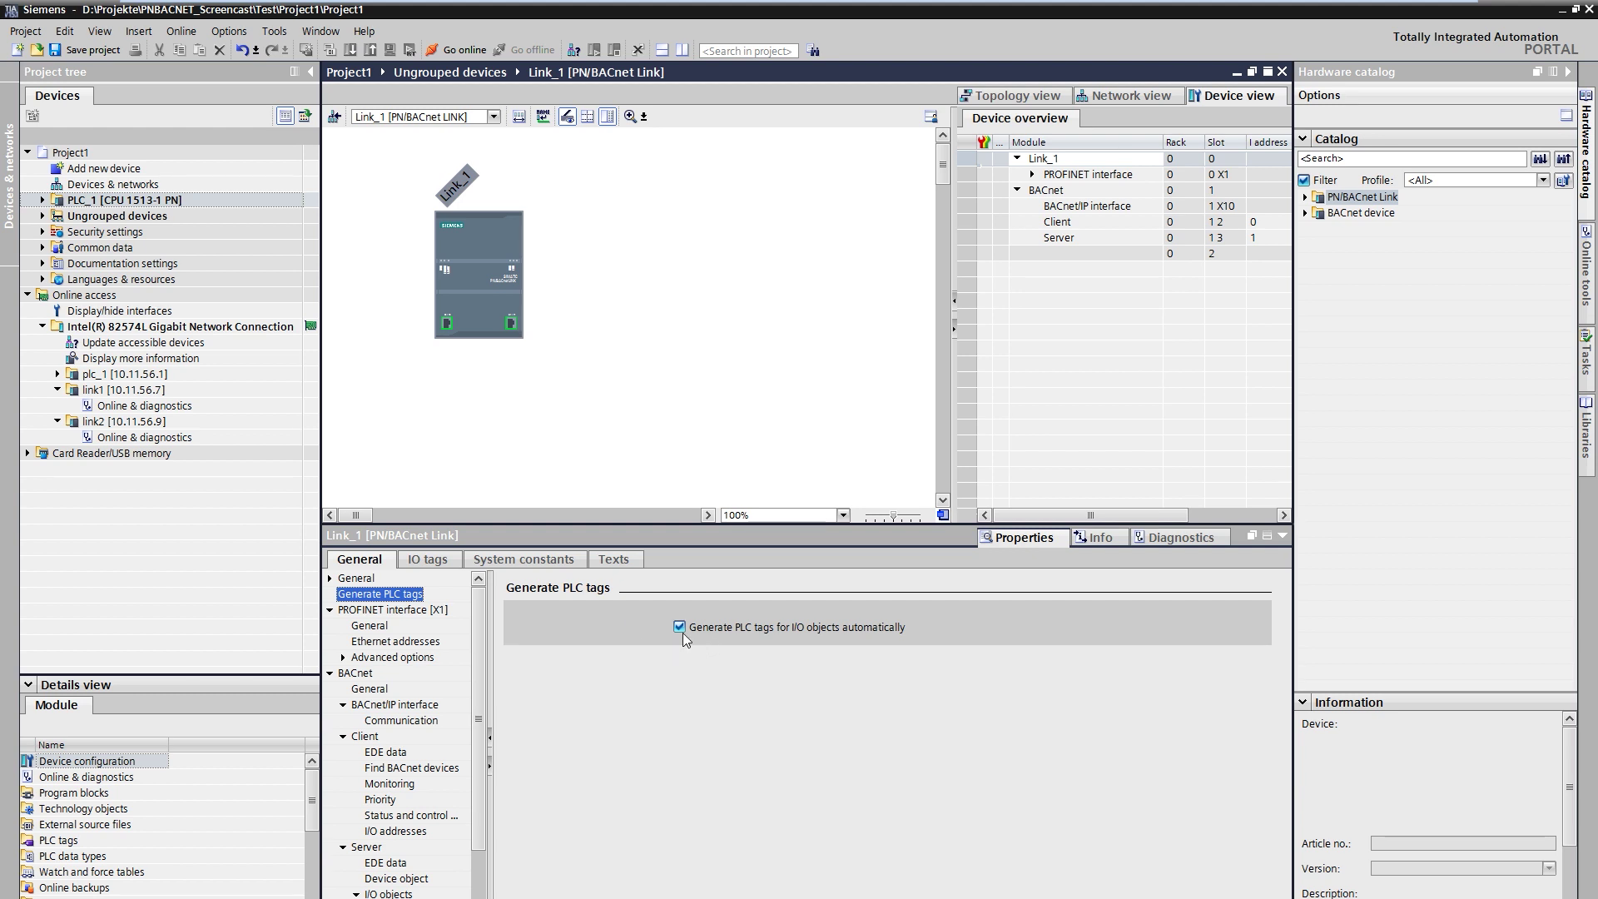
pyautogui.click(421, 643)
pyautogui.click(710, 728)
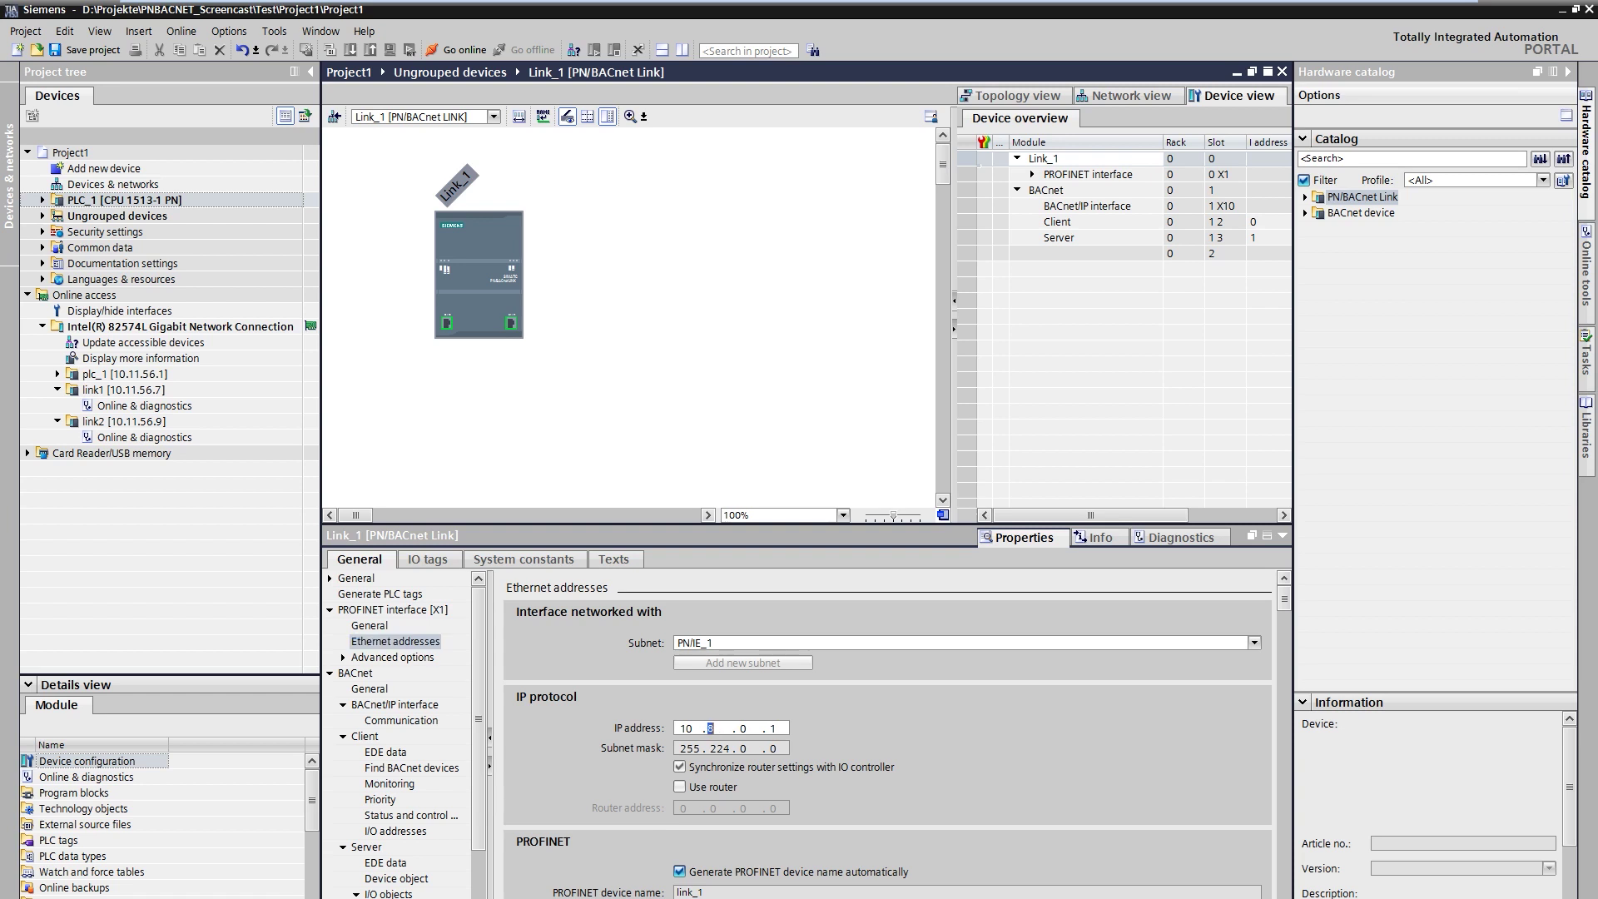
pyautogui.write('11.56.7')
# - Enter 192.168.0.1 as Link_1's BACnet/IP interface address
pyautogui.click(355, 673)
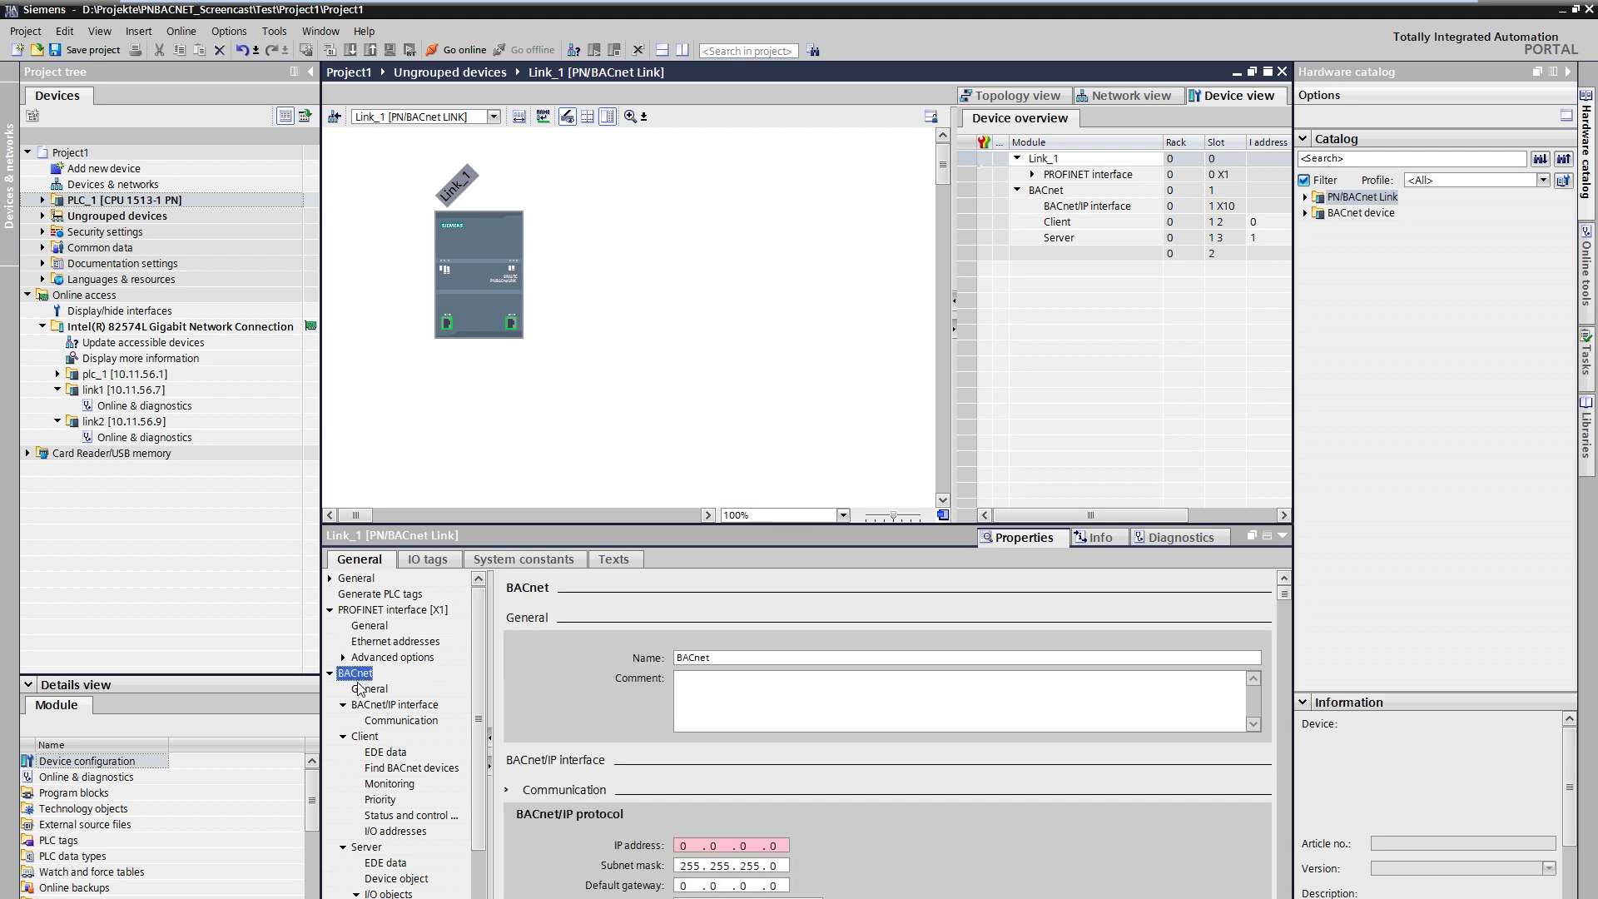
pyautogui.click(419, 705)
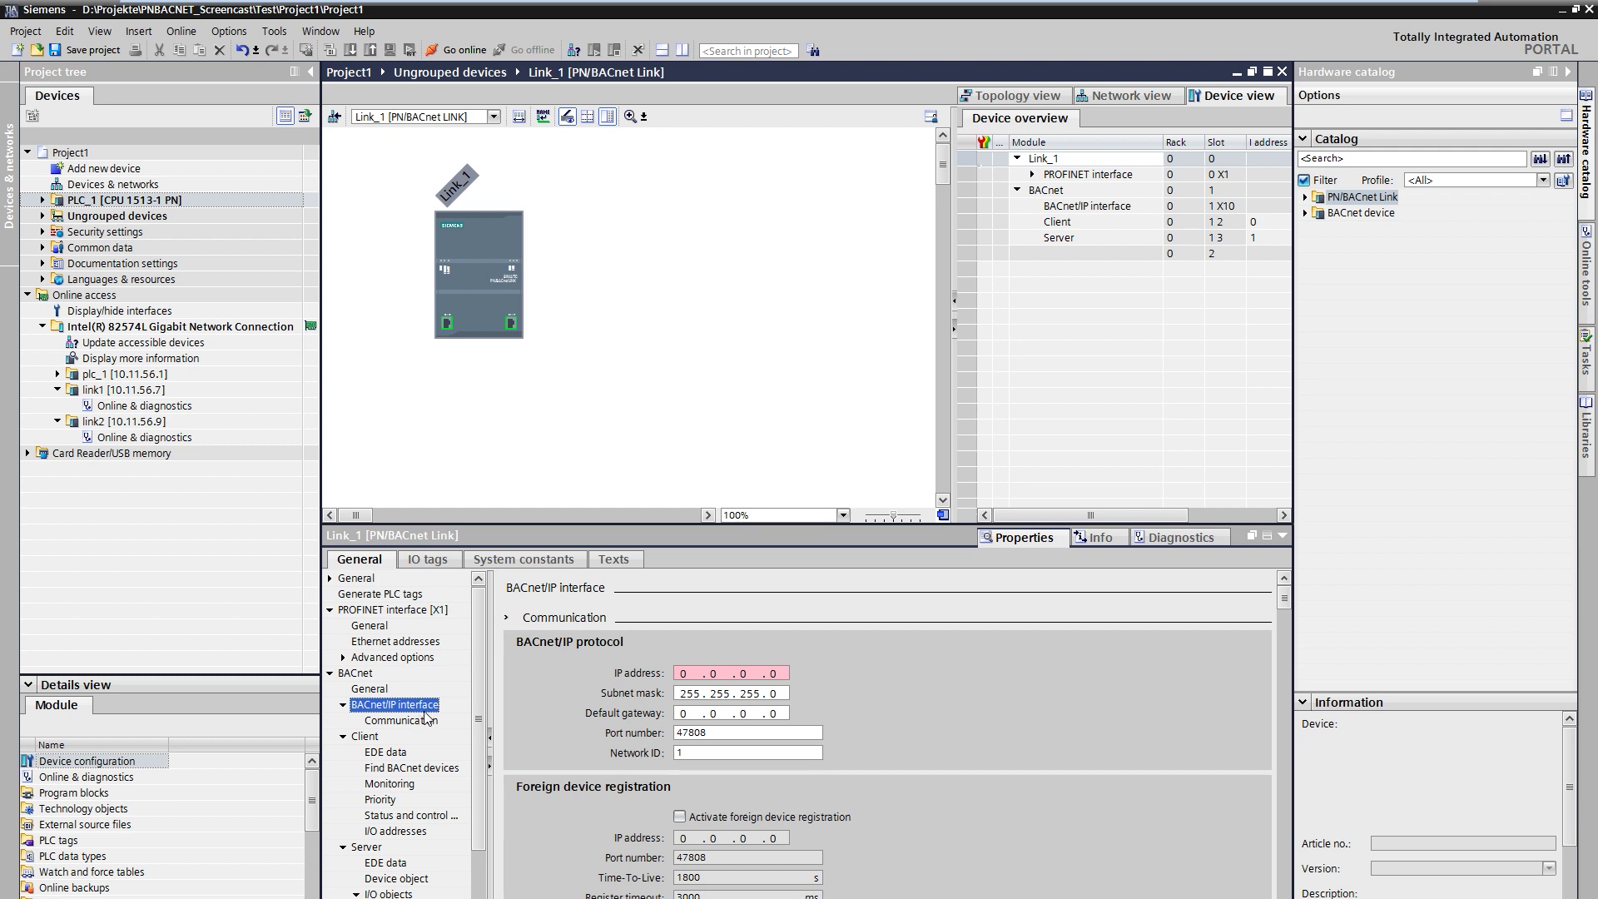
pyautogui.click(684, 674)
pyautogui.write('192 . 168 . 0 . 1')
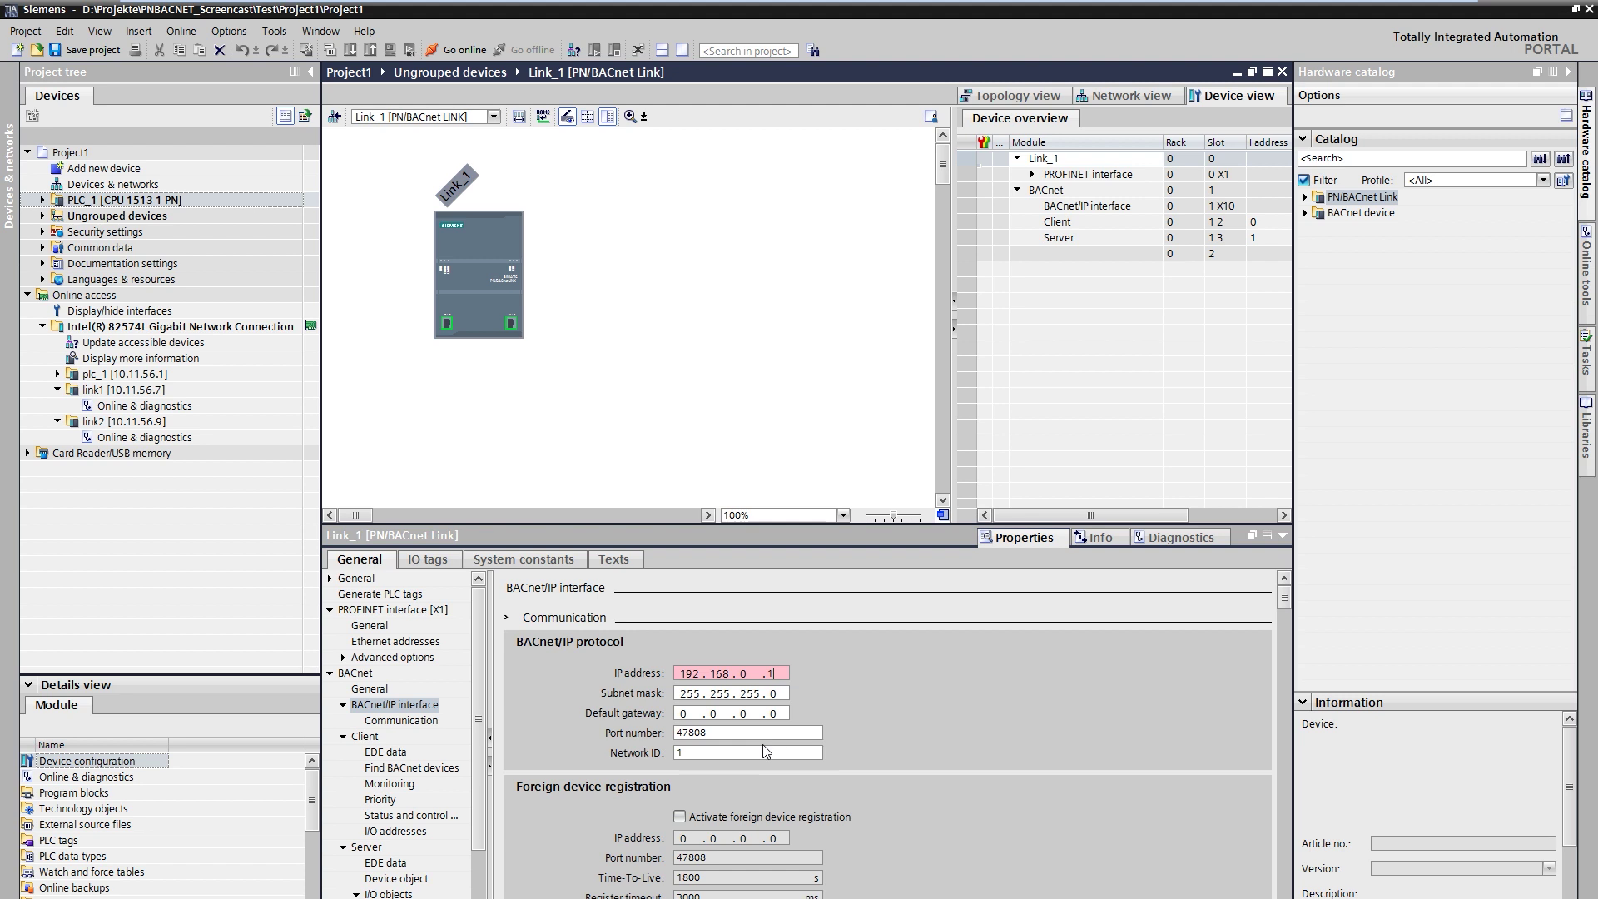
# - Give the server device object instance 4321 and name SIMATIC_1, then show EDE data
pyautogui.click(391, 878)
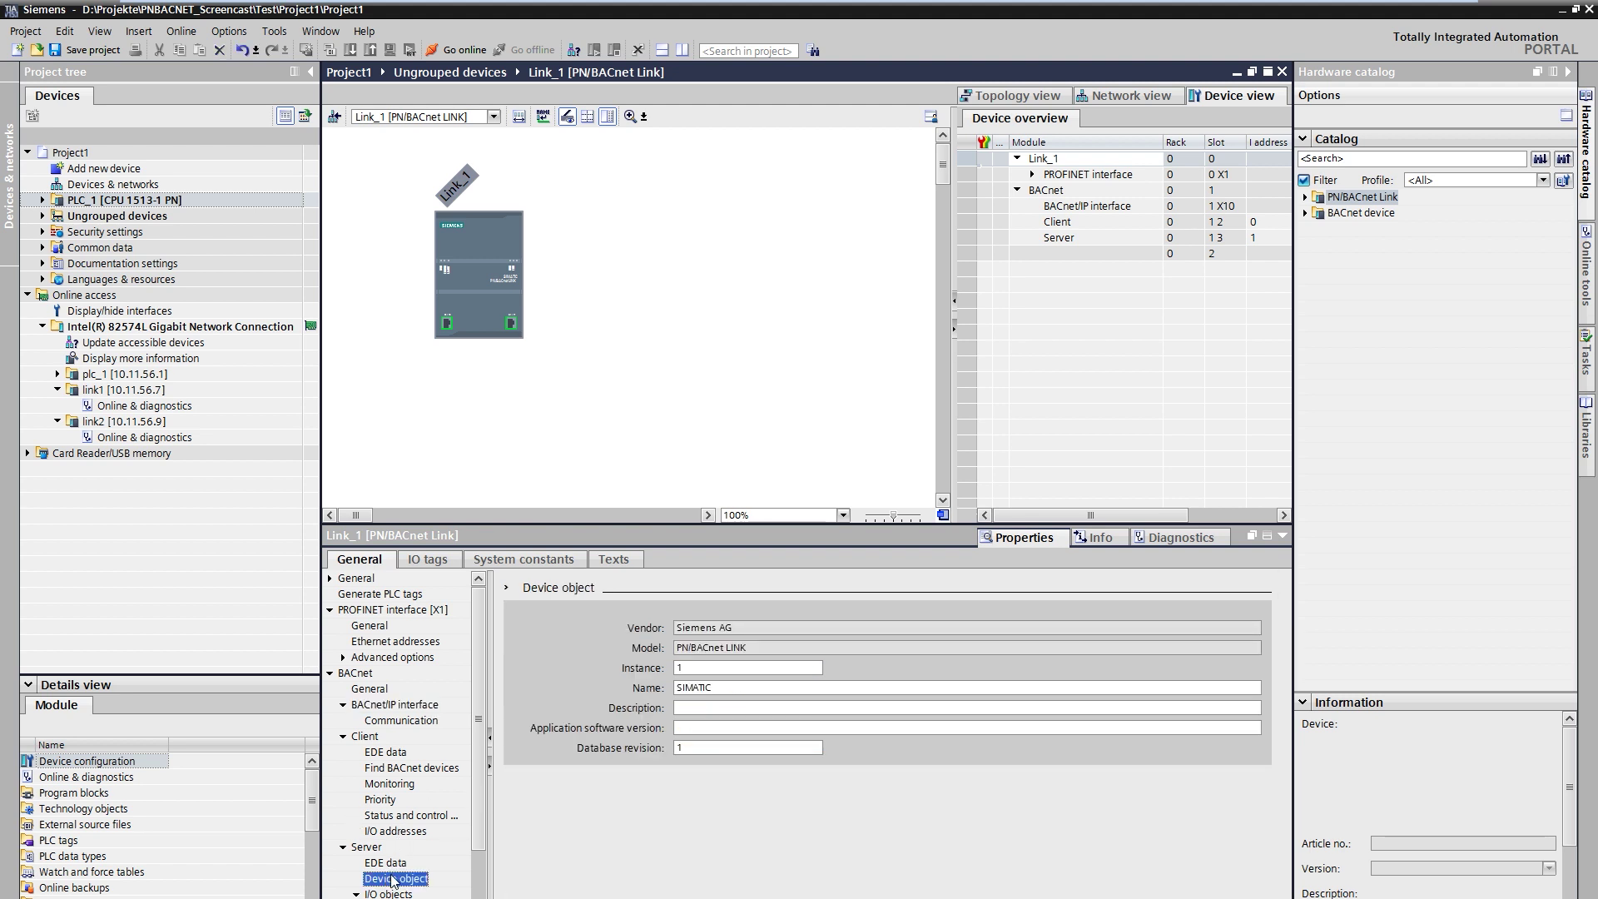
pyautogui.doubleClick(812, 668)
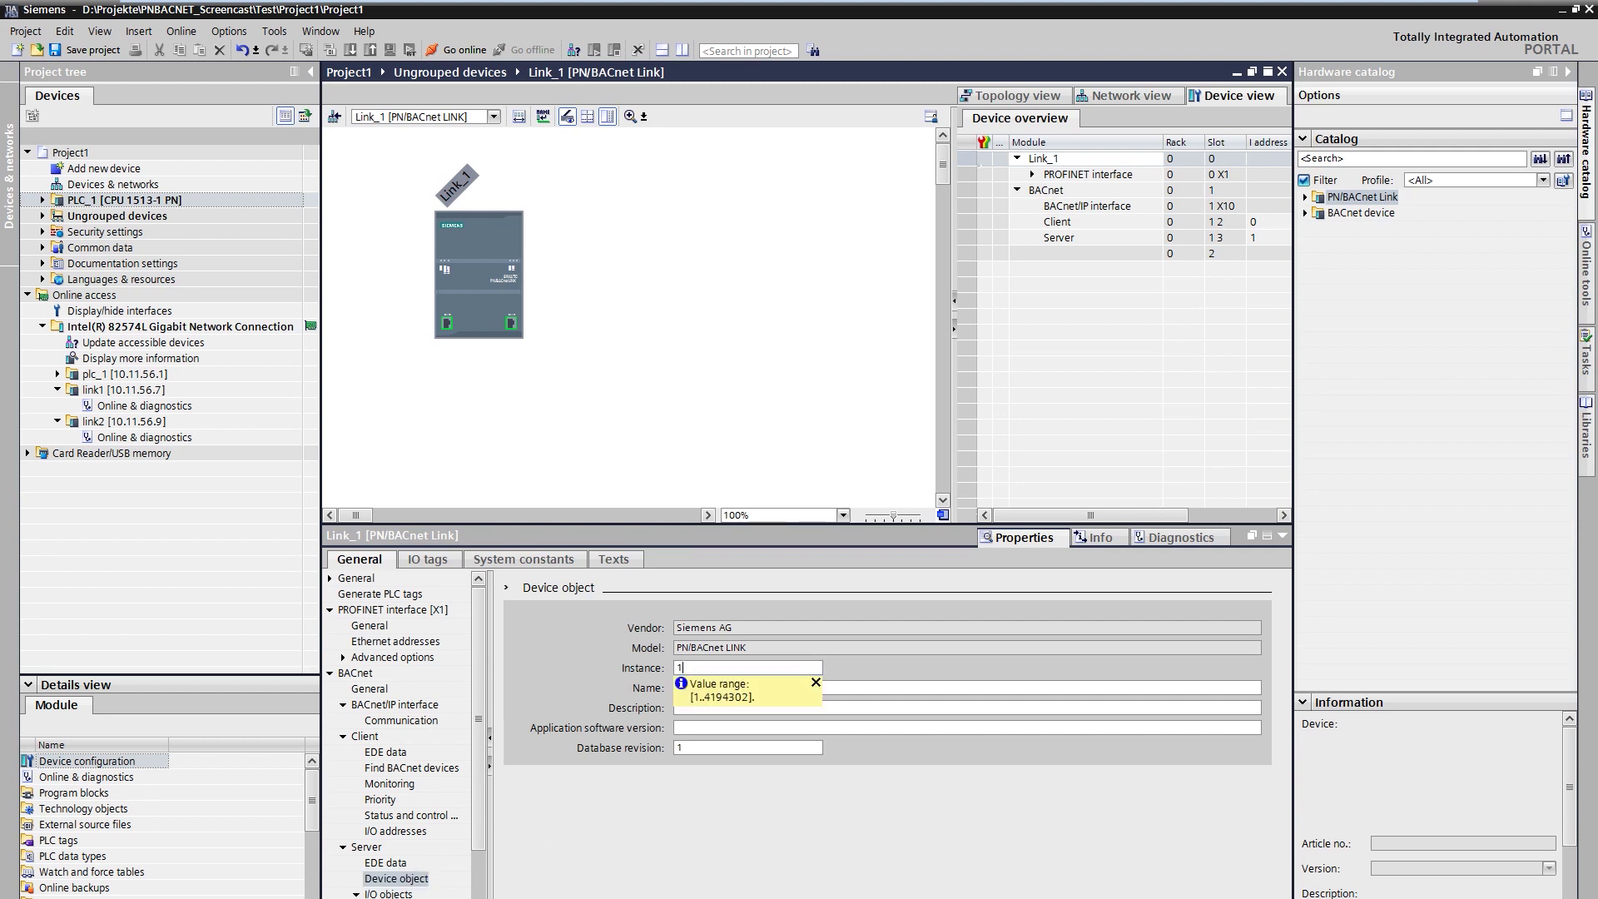
pyautogui.write('4321')
pyautogui.click(816, 695)
pyautogui.write('_1')
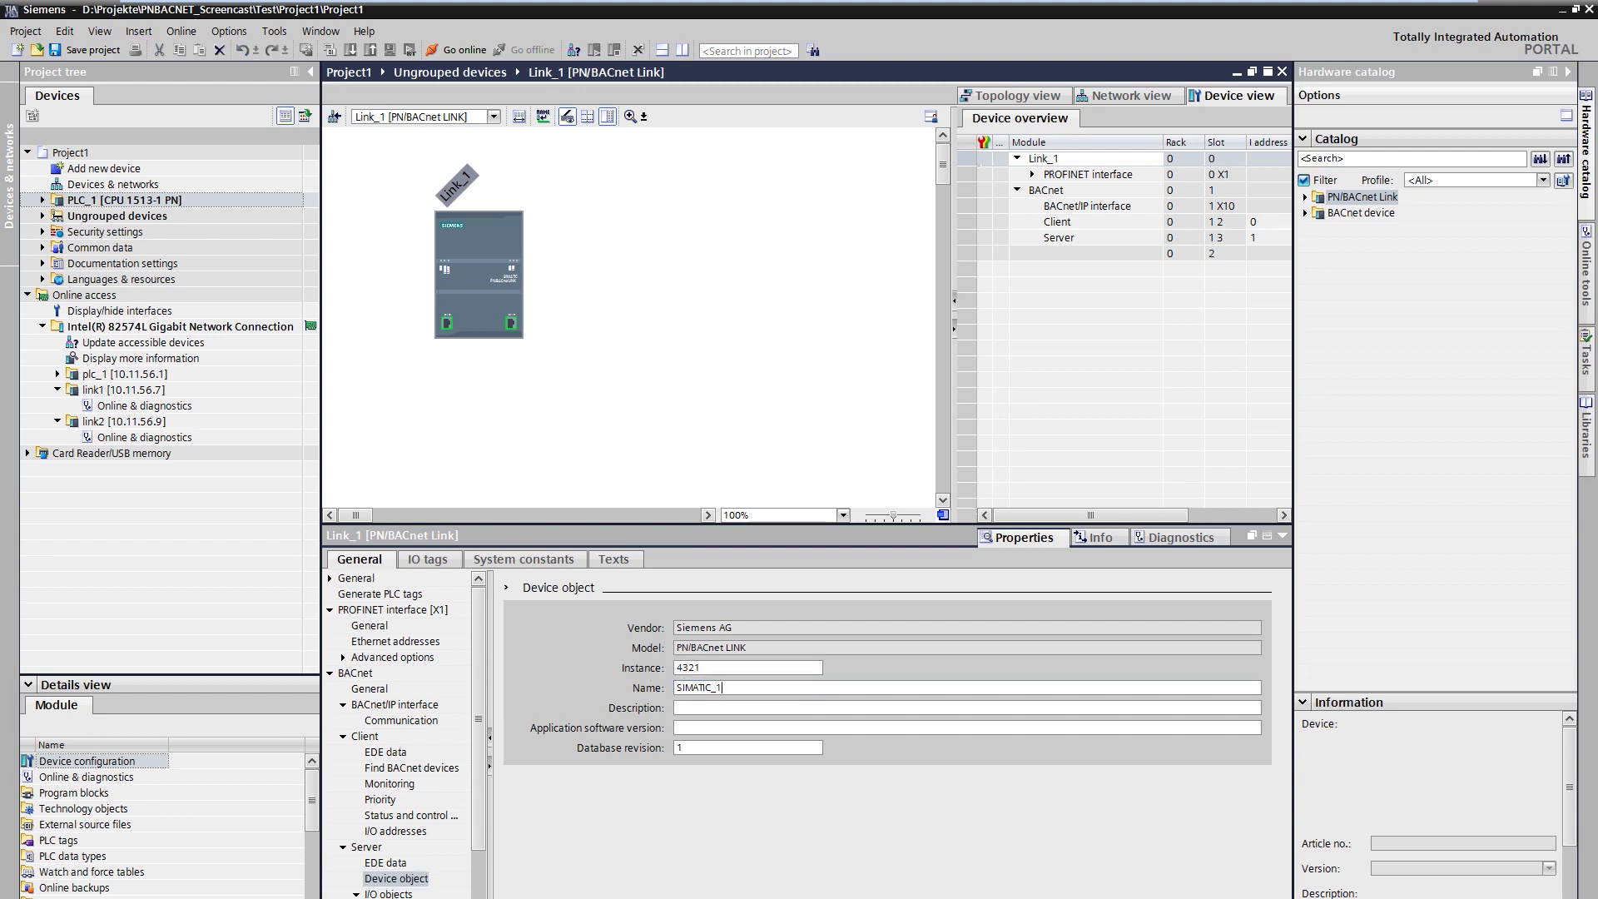
pyautogui.scroll(-1, 475, 781)
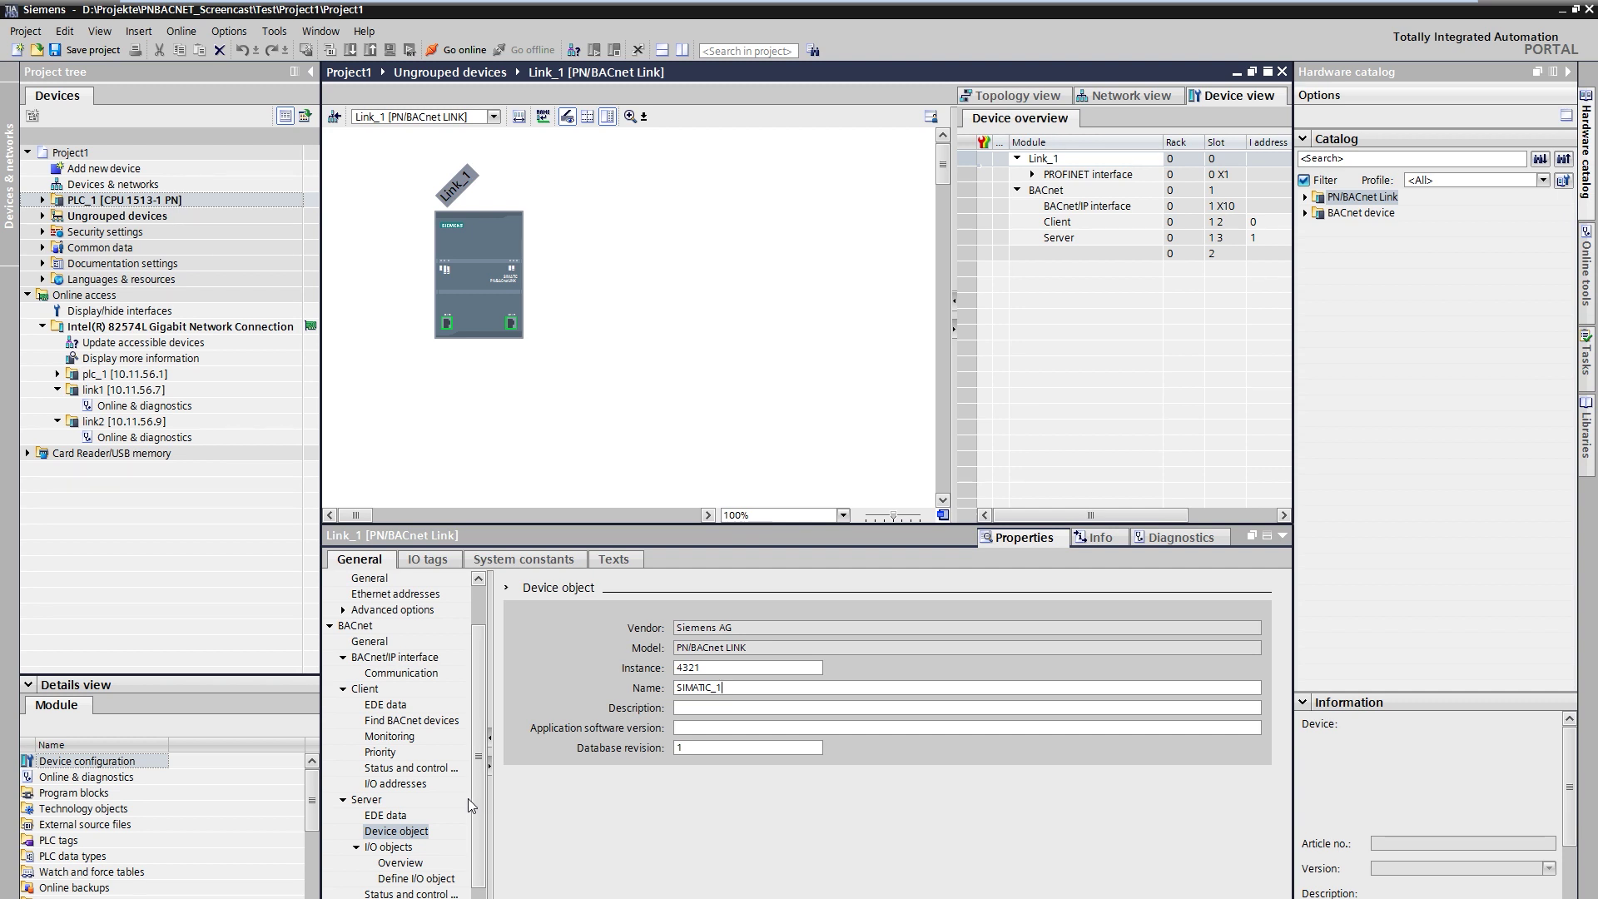
pyautogui.click(386, 815)
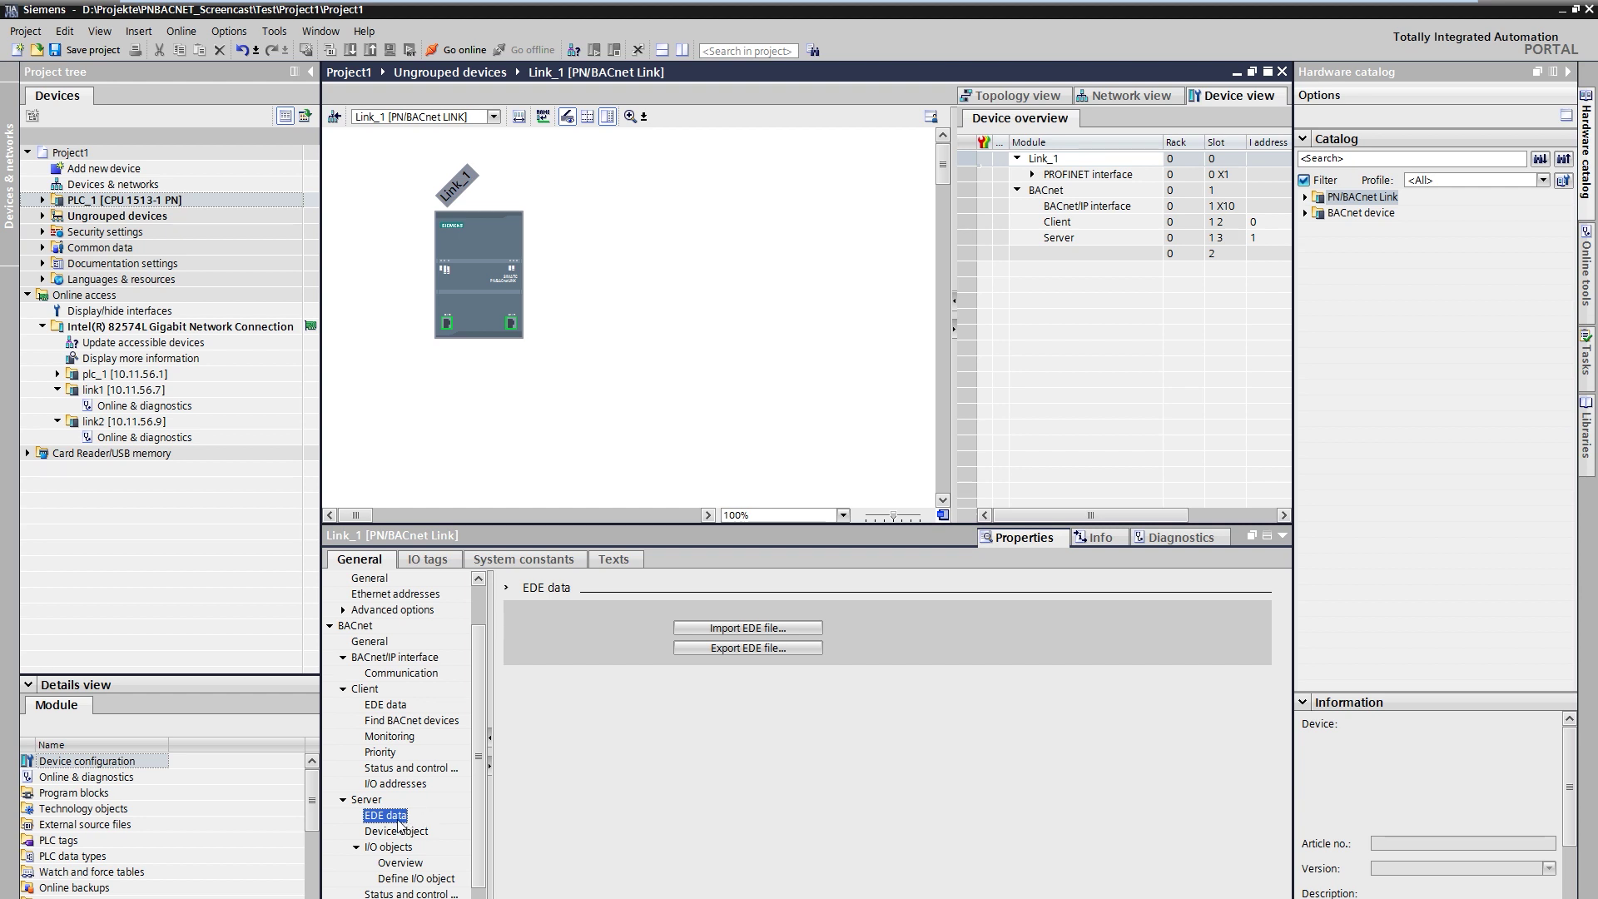
# - Define two server I/O objects: an analog input and a binary input
pyautogui.click(412, 881)
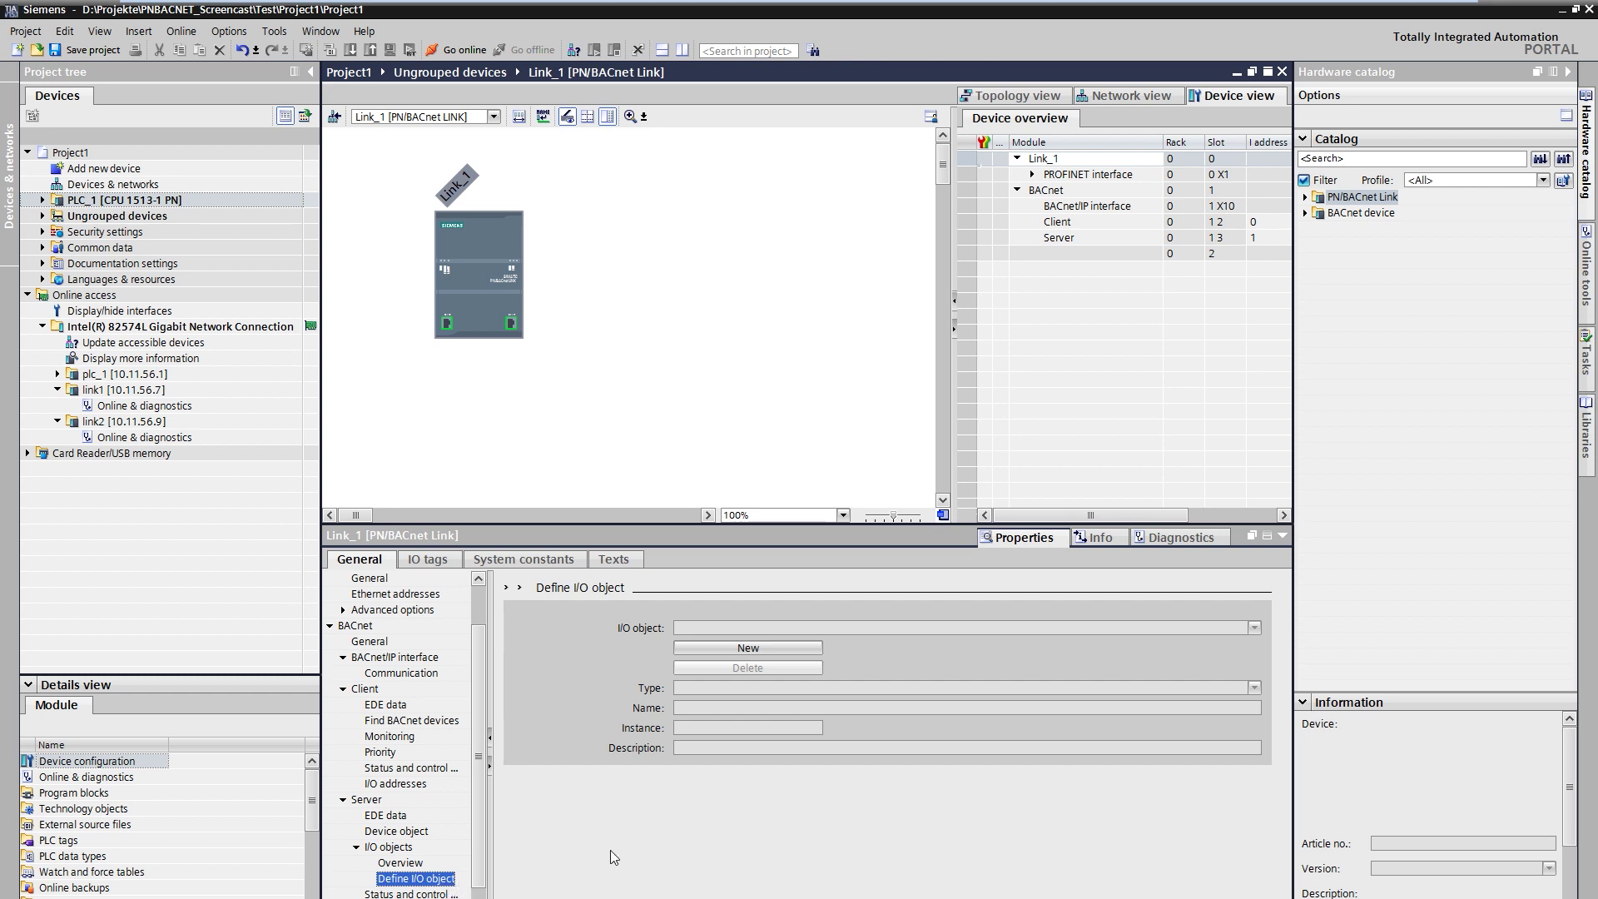
pyautogui.click(816, 649)
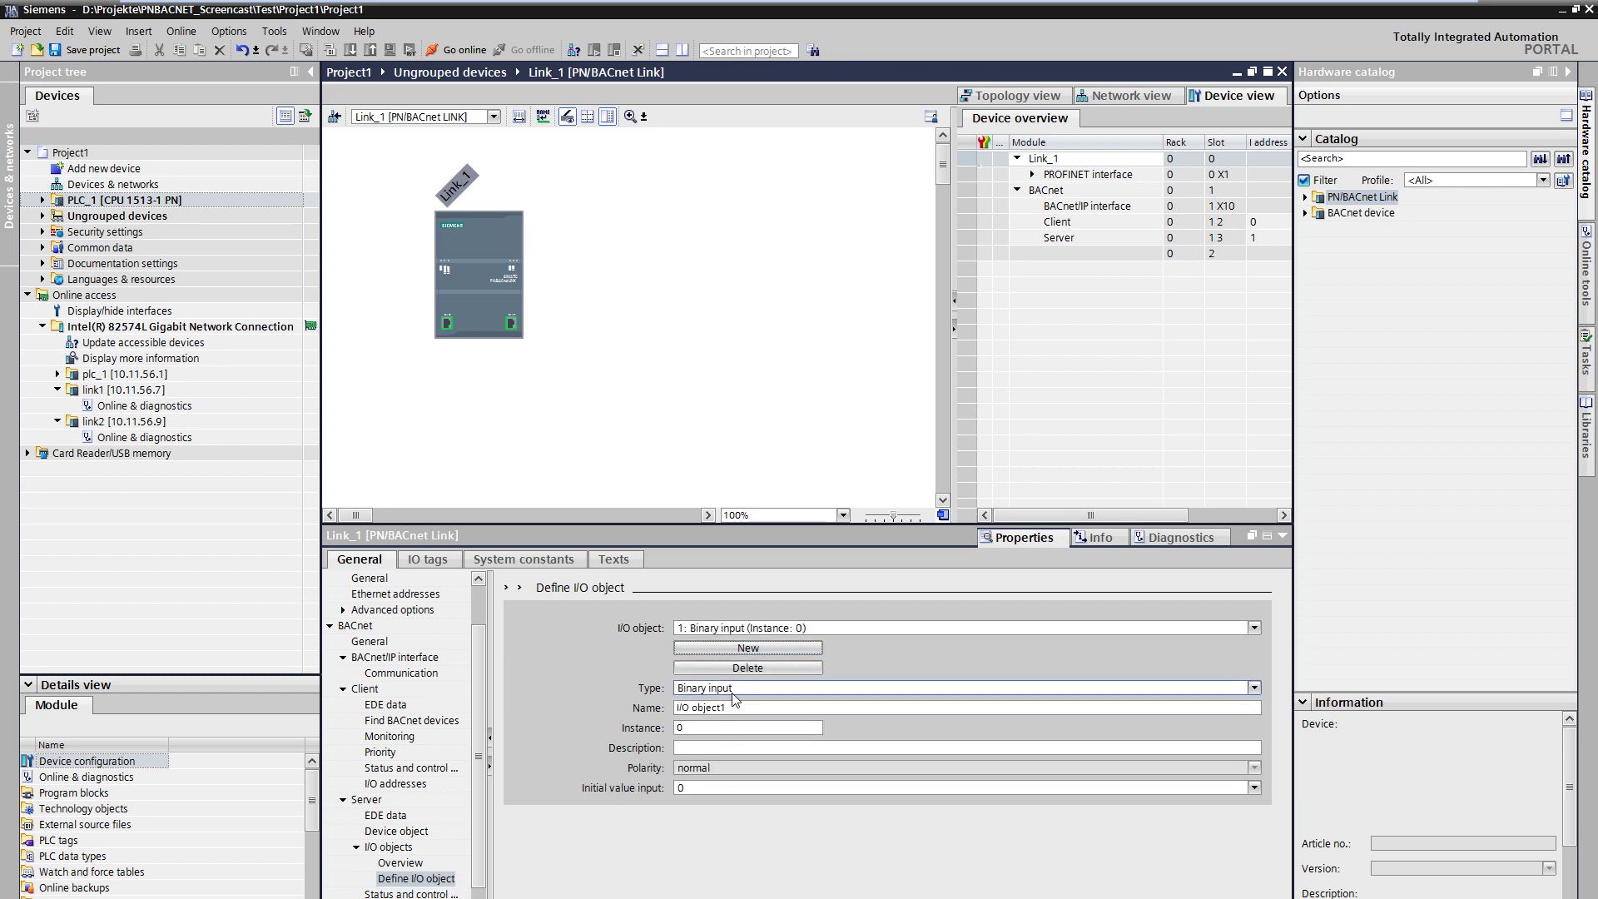
pyautogui.click(733, 691)
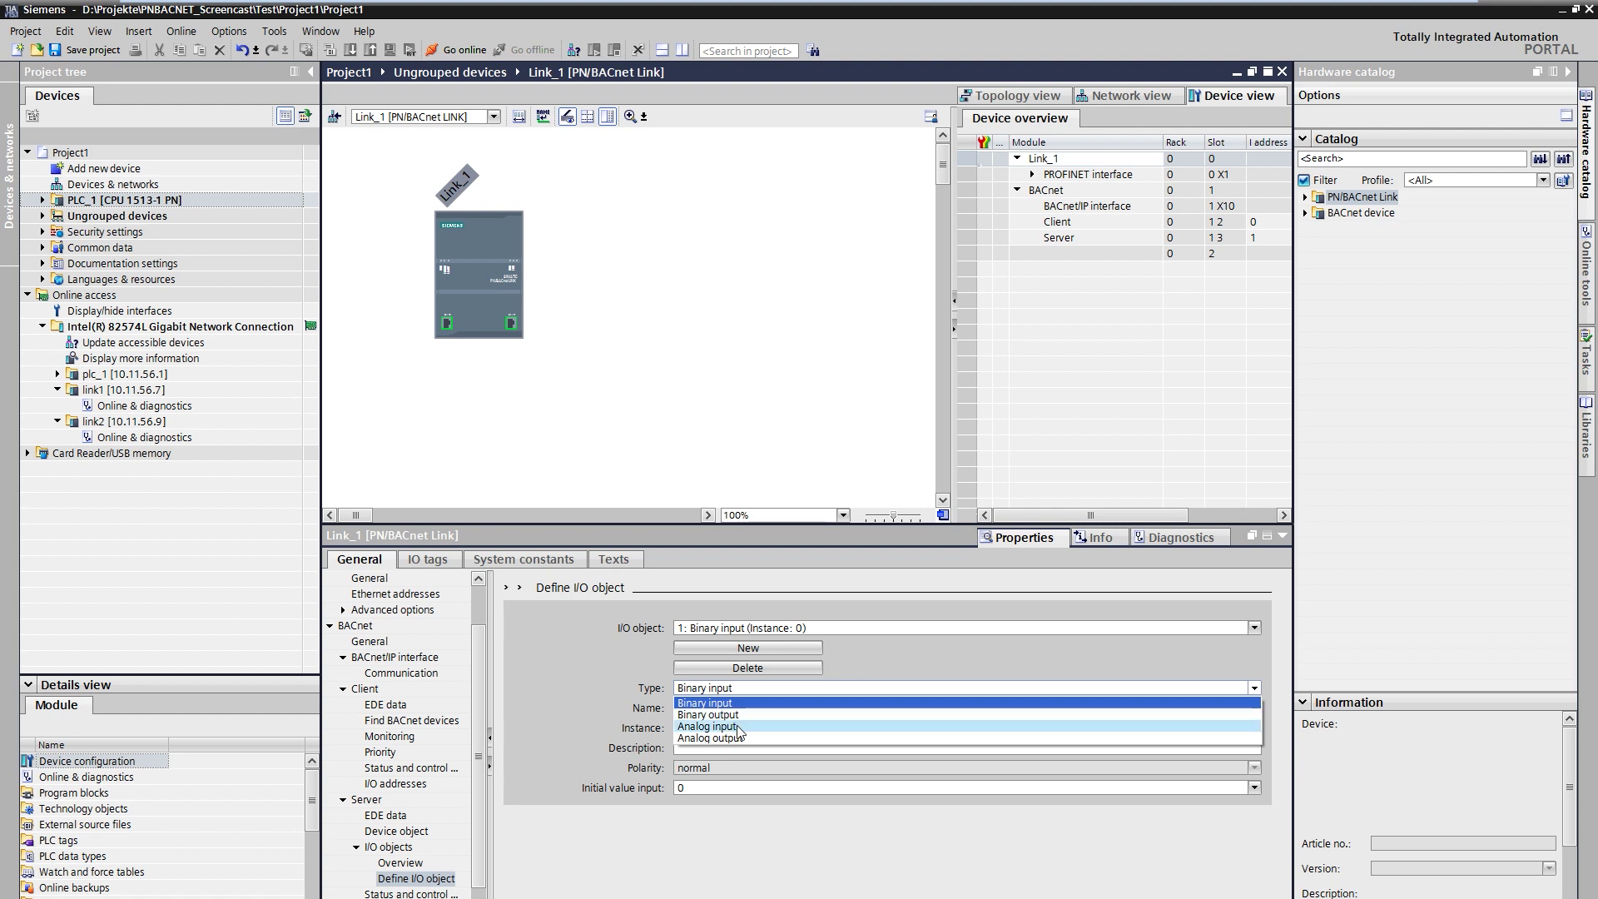
pyautogui.click(737, 726)
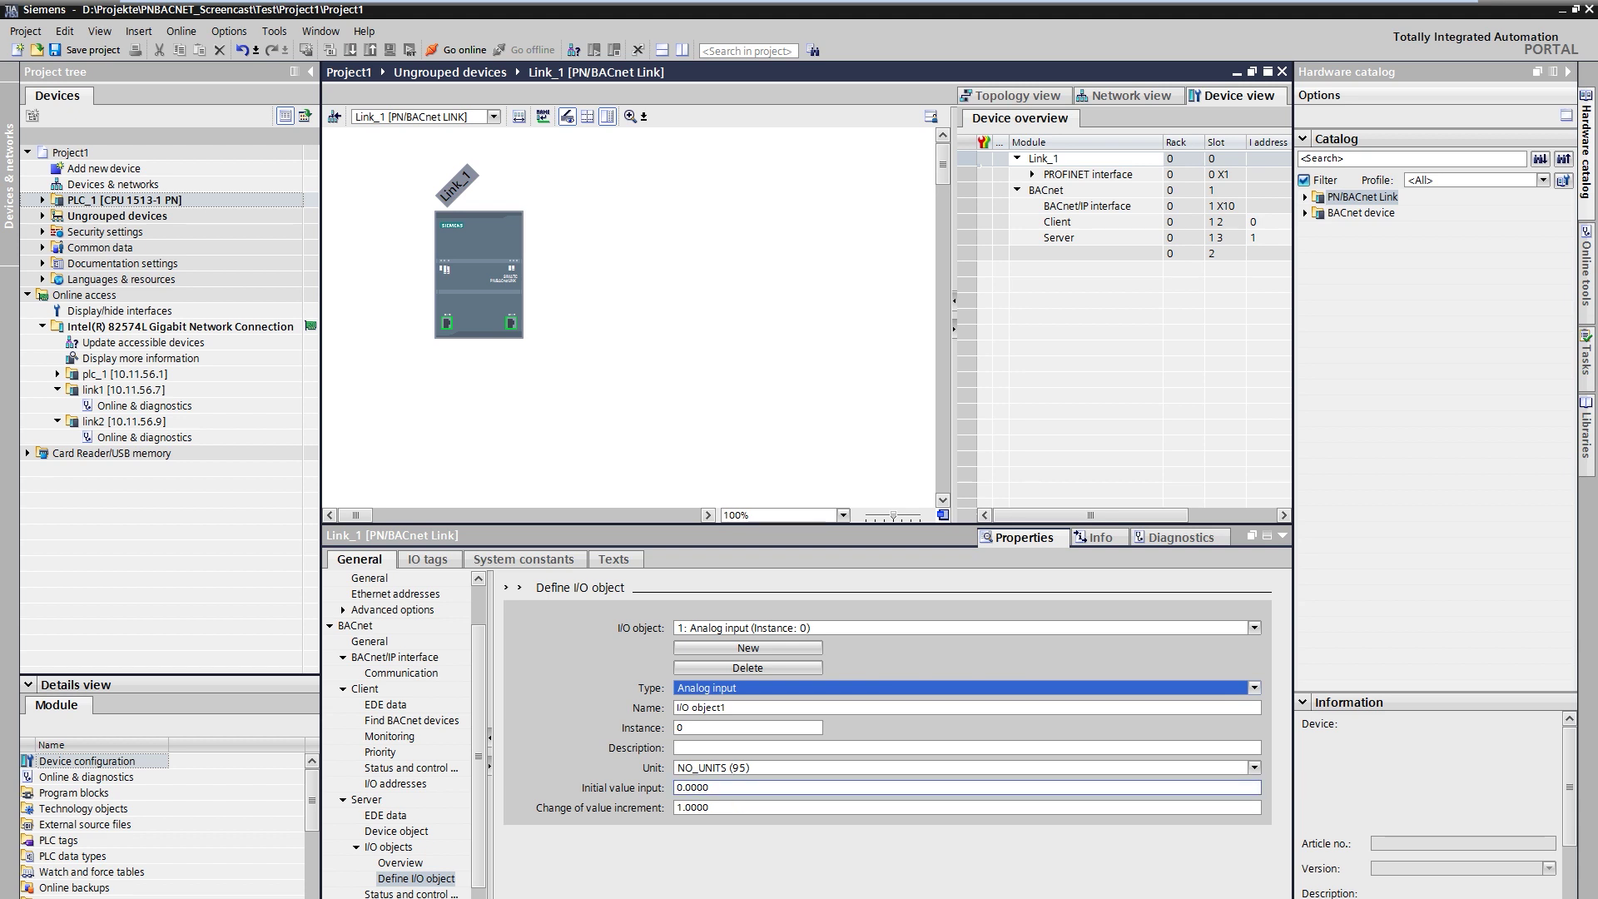
pyautogui.click(747, 647)
pyautogui.click(732, 688)
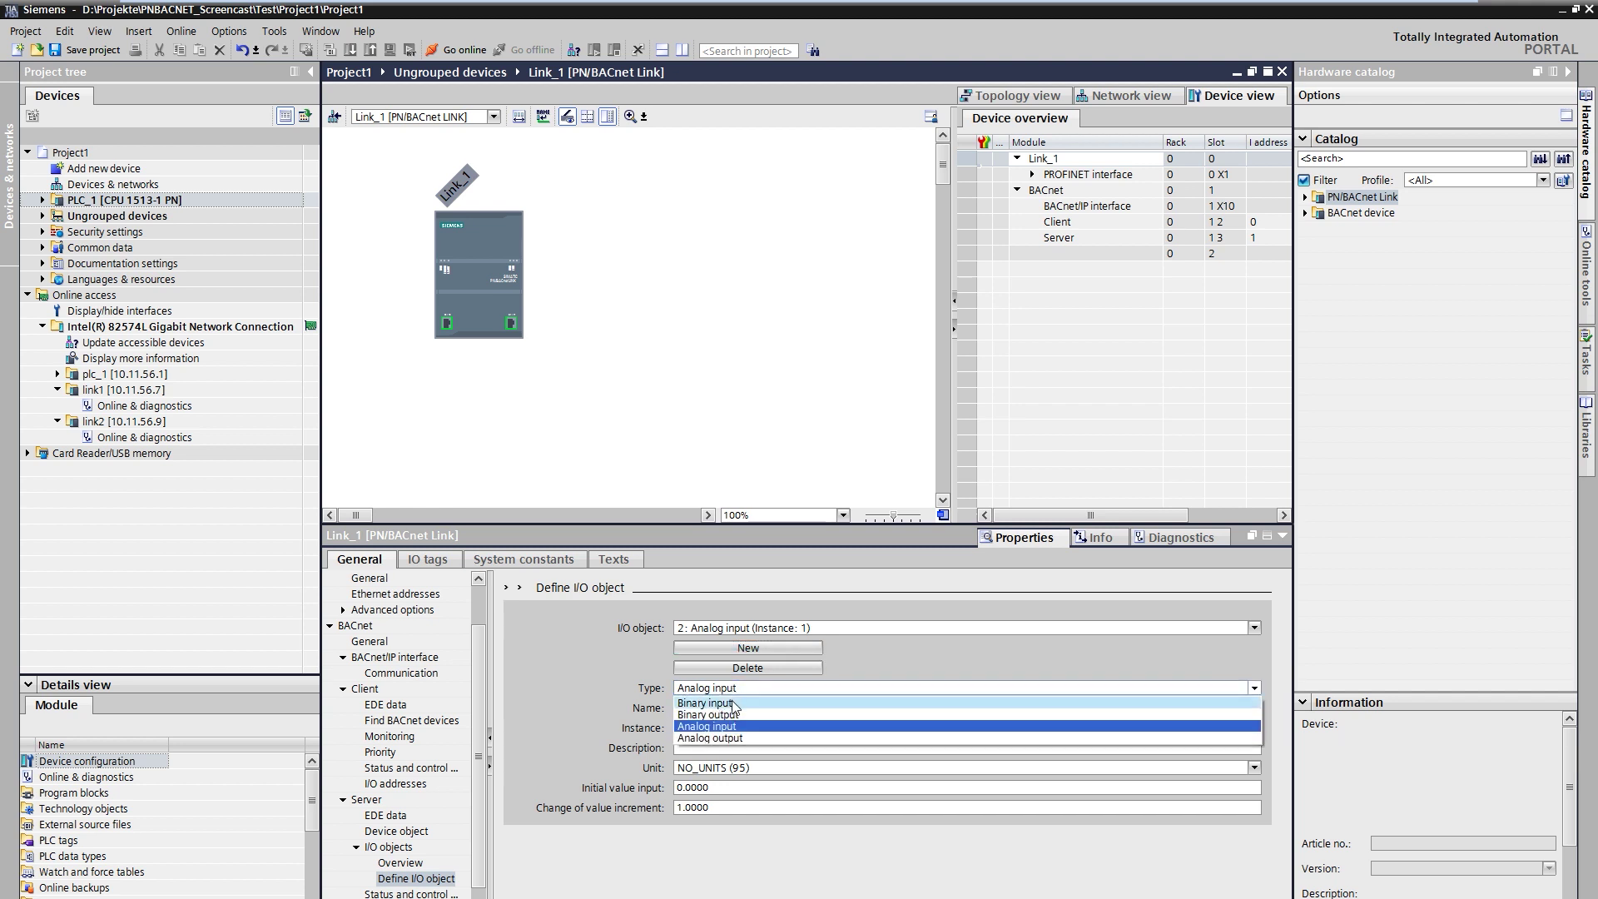
pyautogui.click(733, 703)
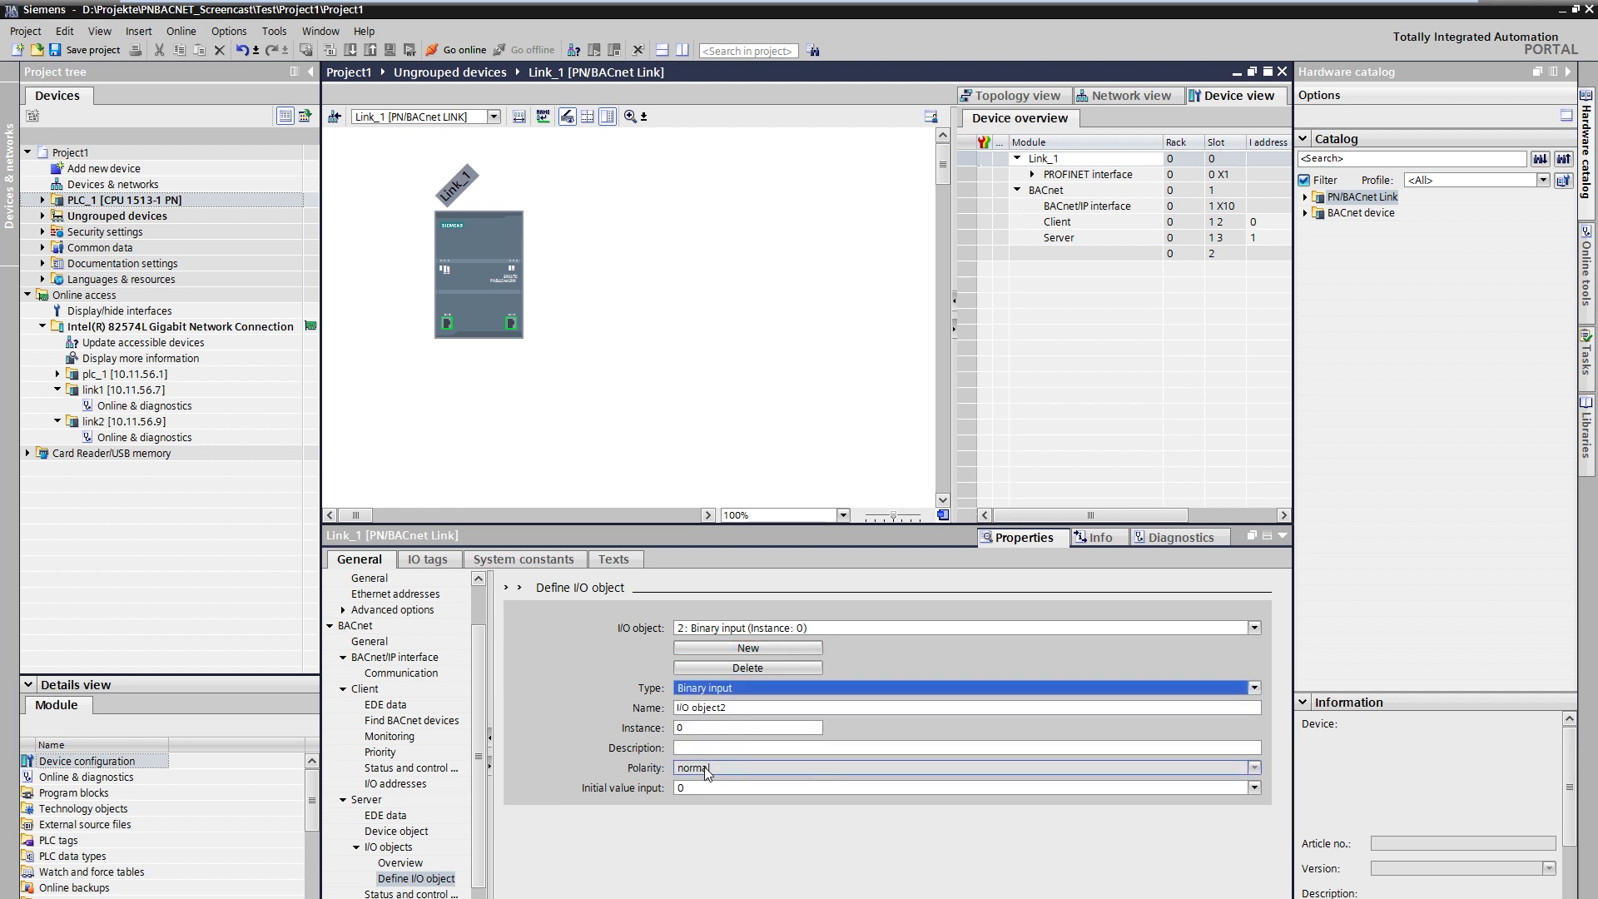
pyautogui.click(391, 818)
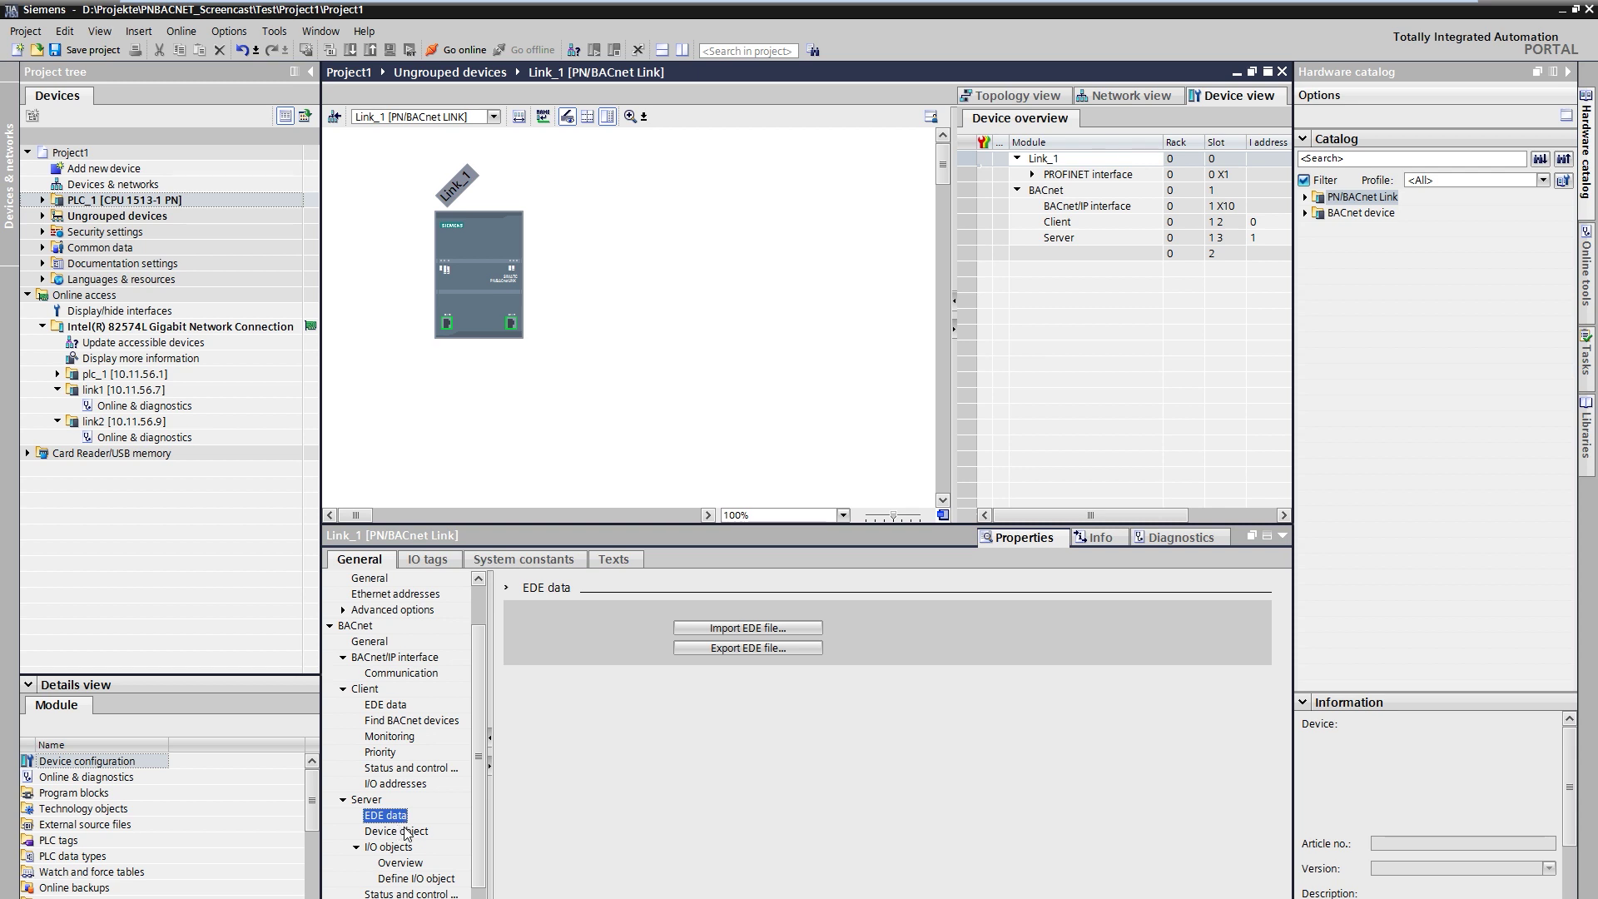
# - Export the server EDE data to PNBACnetServer.csv, replacing the existing file
pyautogui.click(722, 647)
pyautogui.click(331, 276)
pyautogui.click(835, 568)
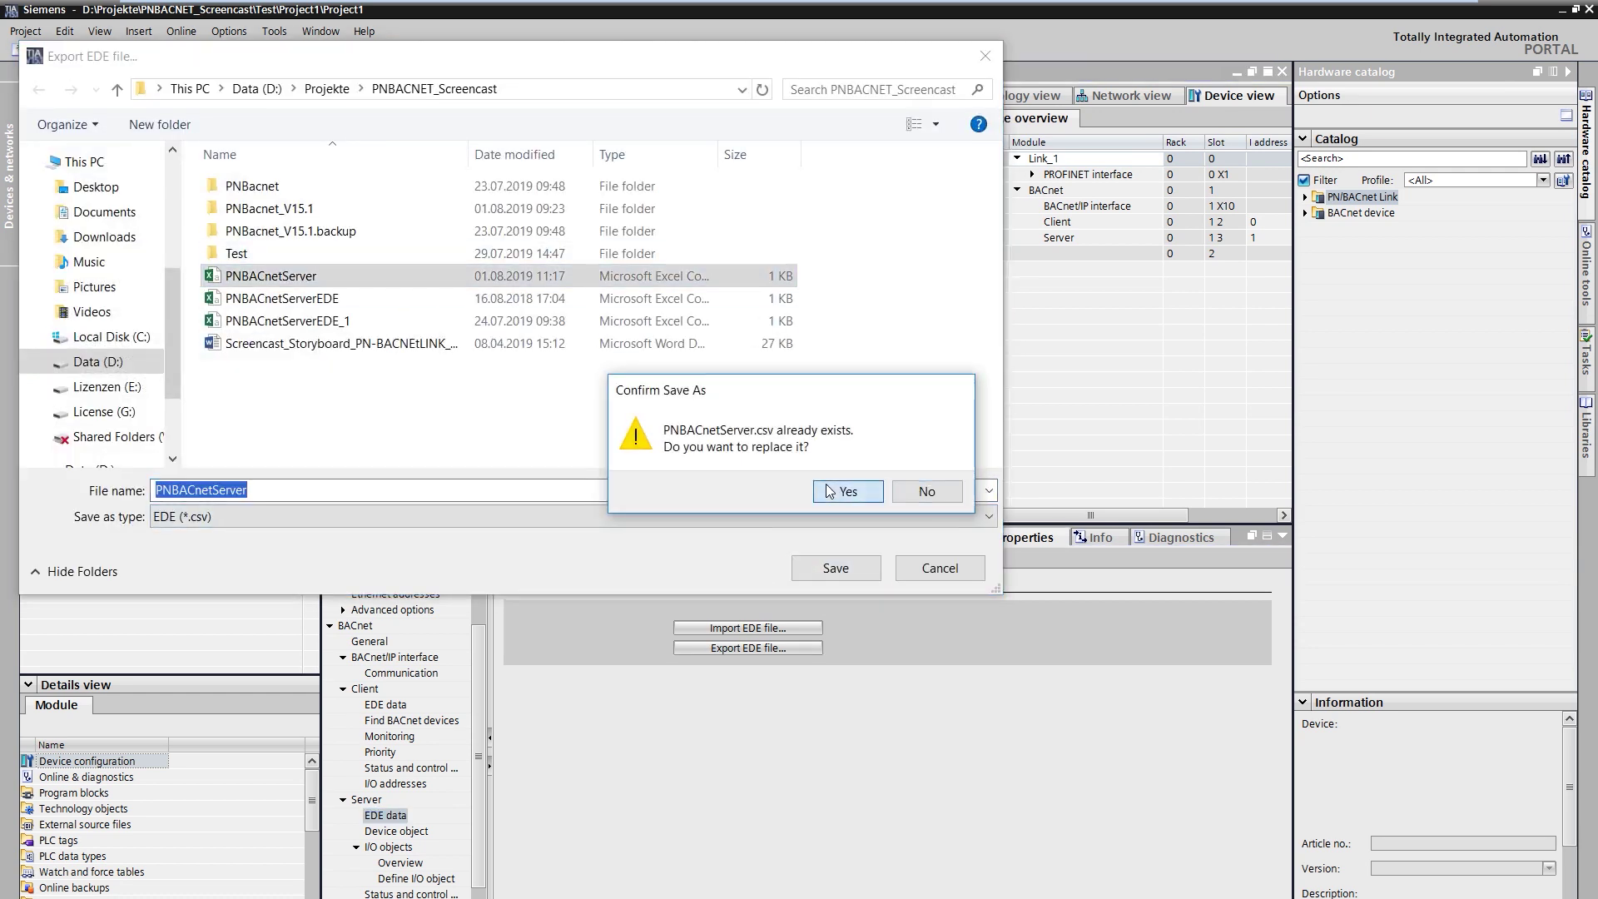
pyautogui.click(840, 492)
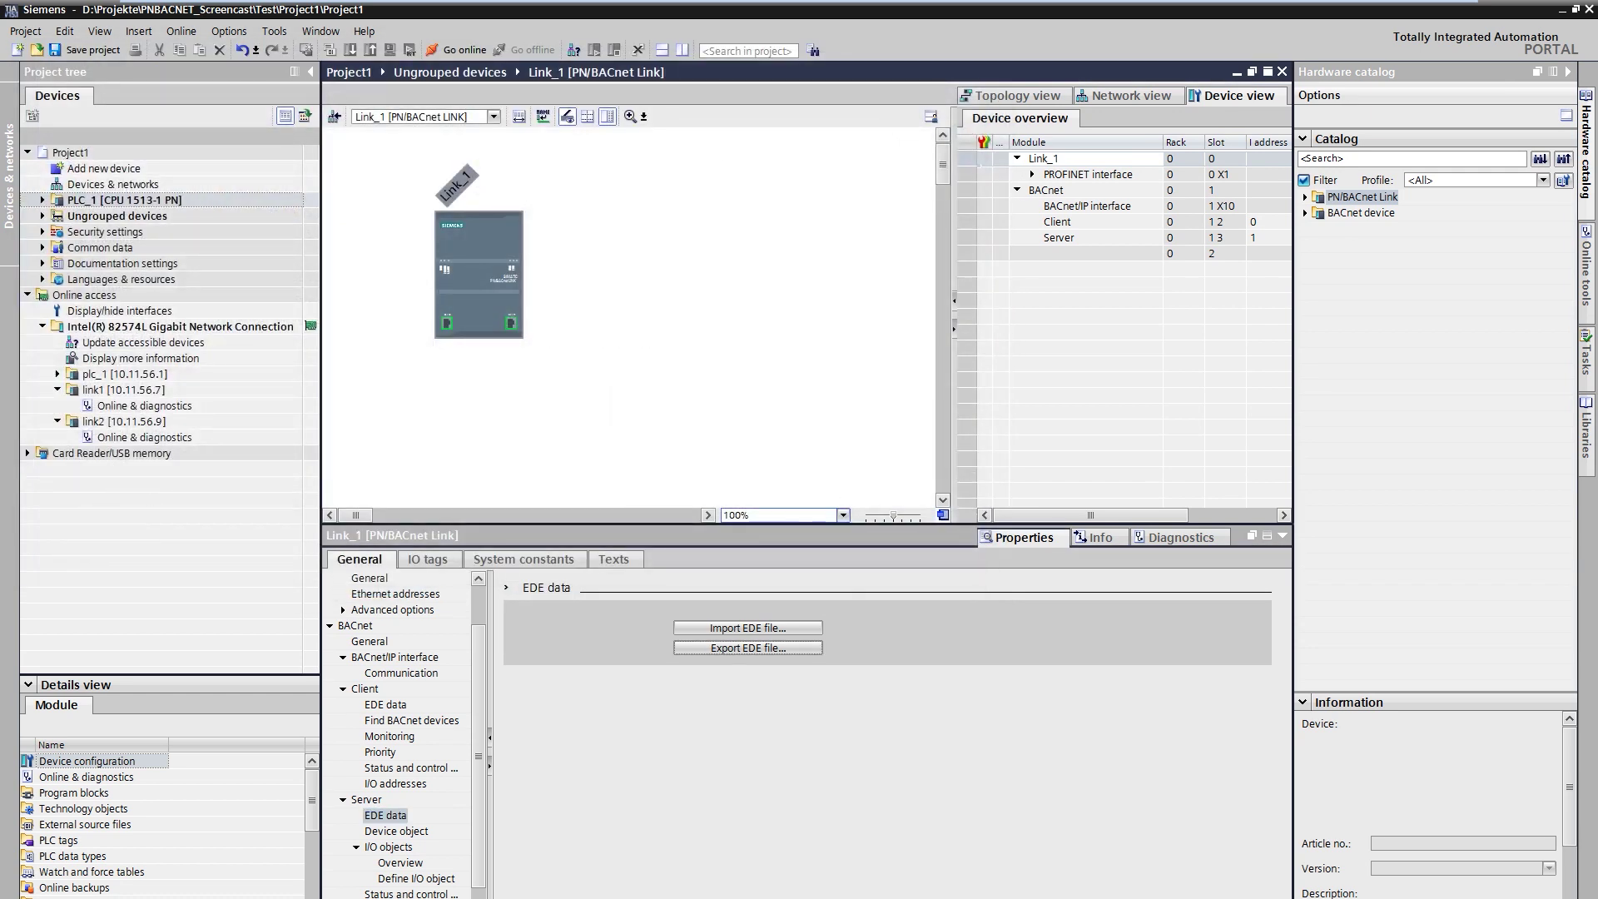
pyautogui.click(1131, 97)
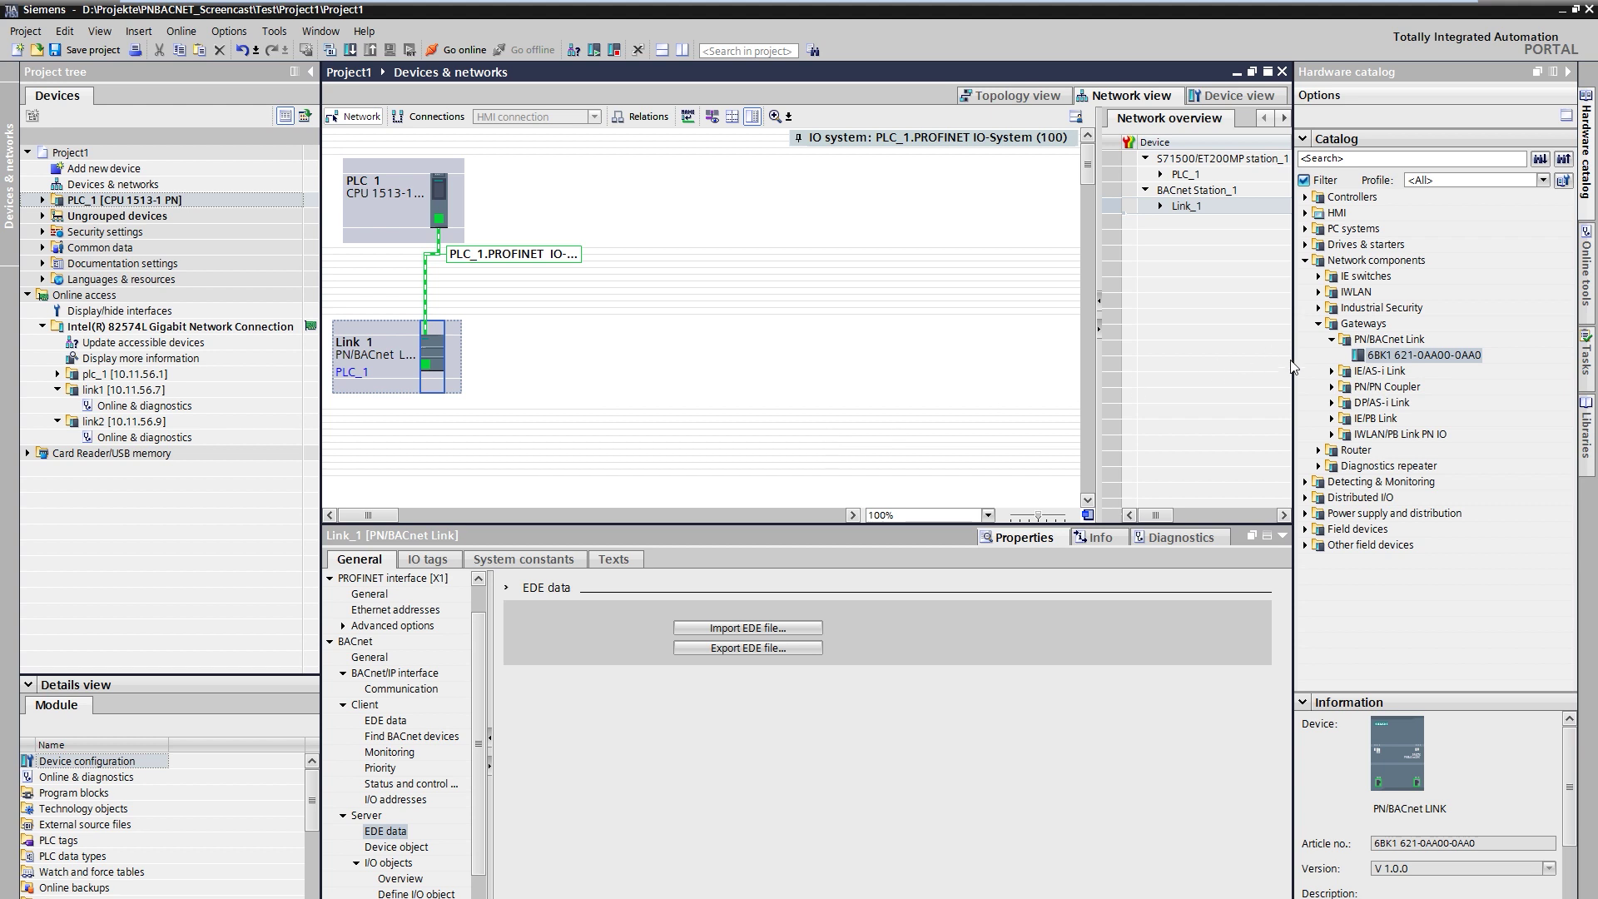
# - Place a second PN/BACnet Link, Link_2, on PLC_1's network and open its device view
pyautogui.click(1386, 357)
pyautogui.moveTo(1386, 358); pyautogui.dragTo(407, 485)
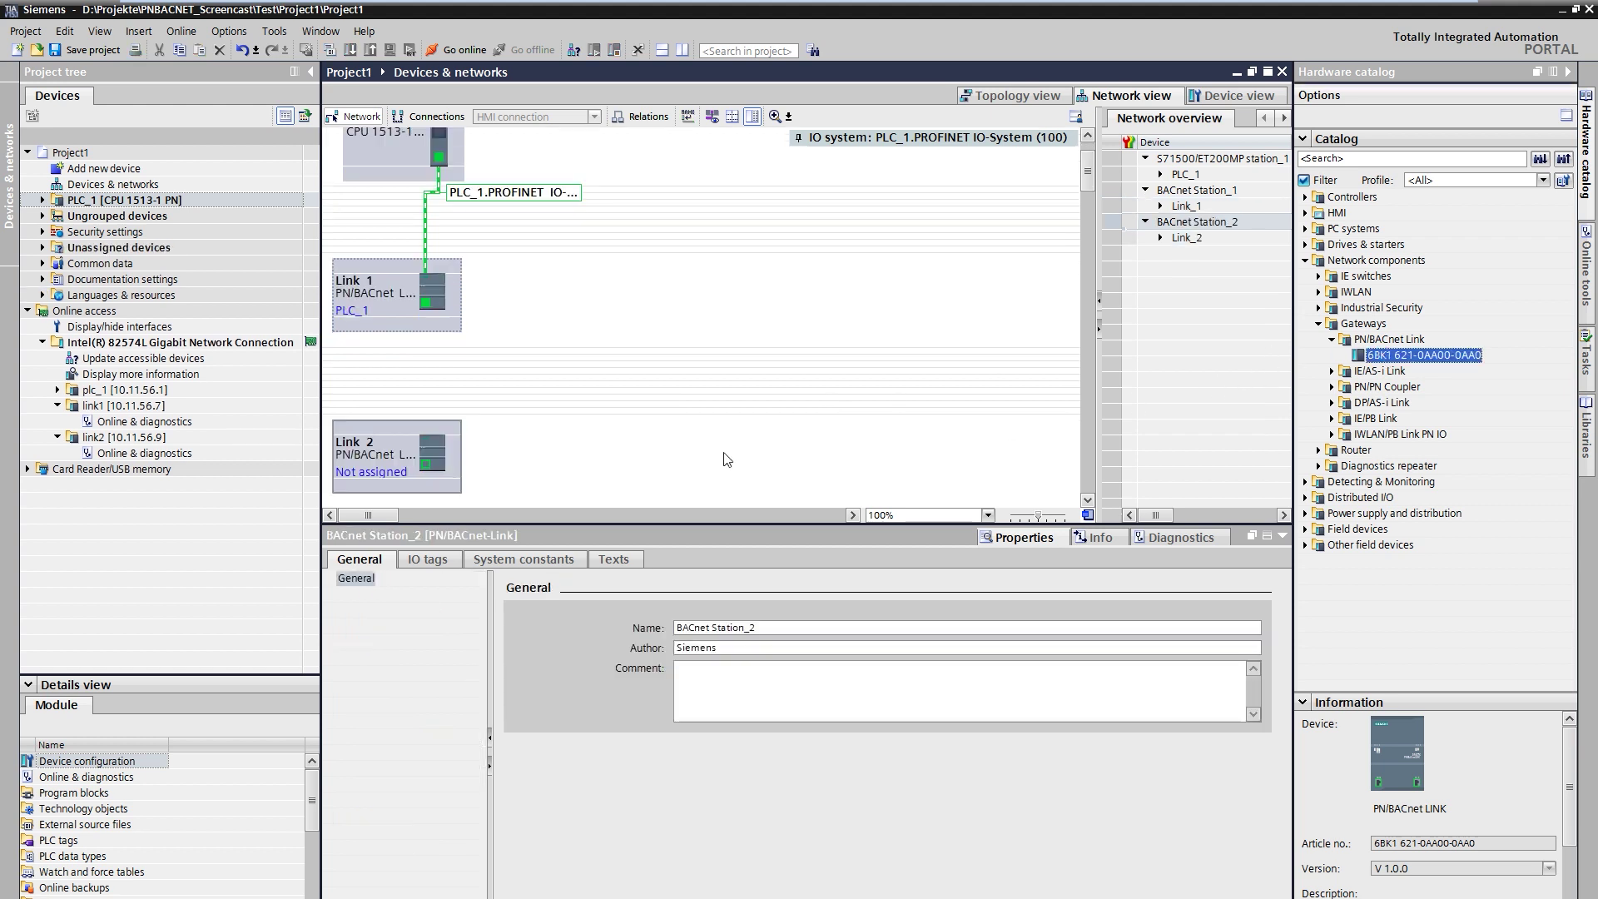
pyautogui.doubleClick(407, 485)
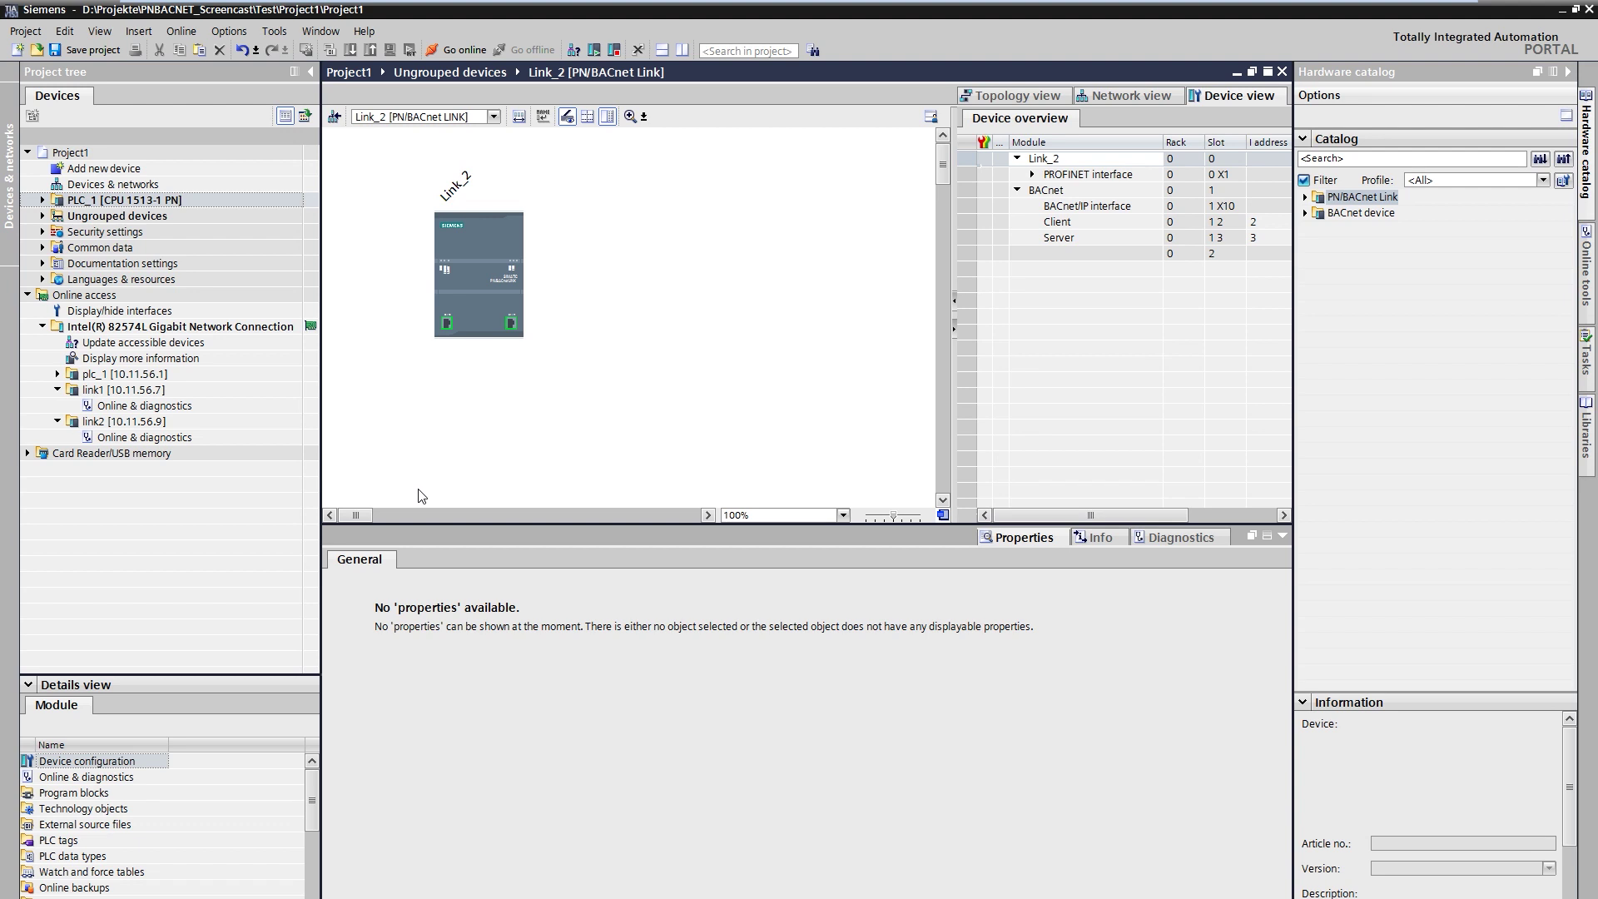
# - Set Link_2's PROFINET IP address to 10.11.56.9
pyautogui.click(488, 302)
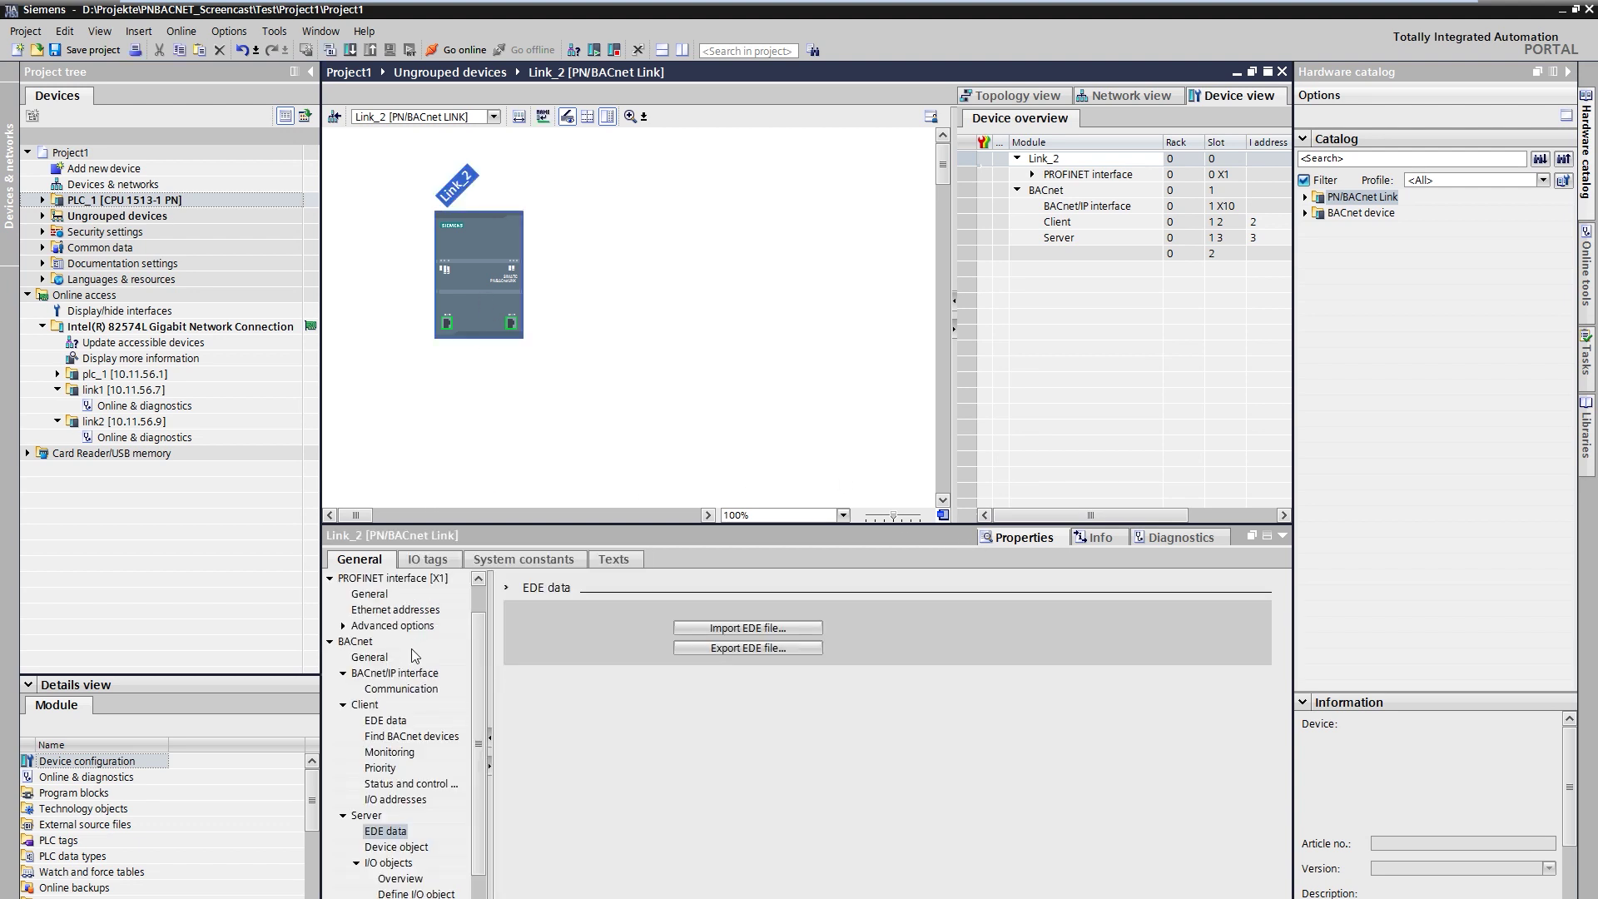
pyautogui.click(389, 610)
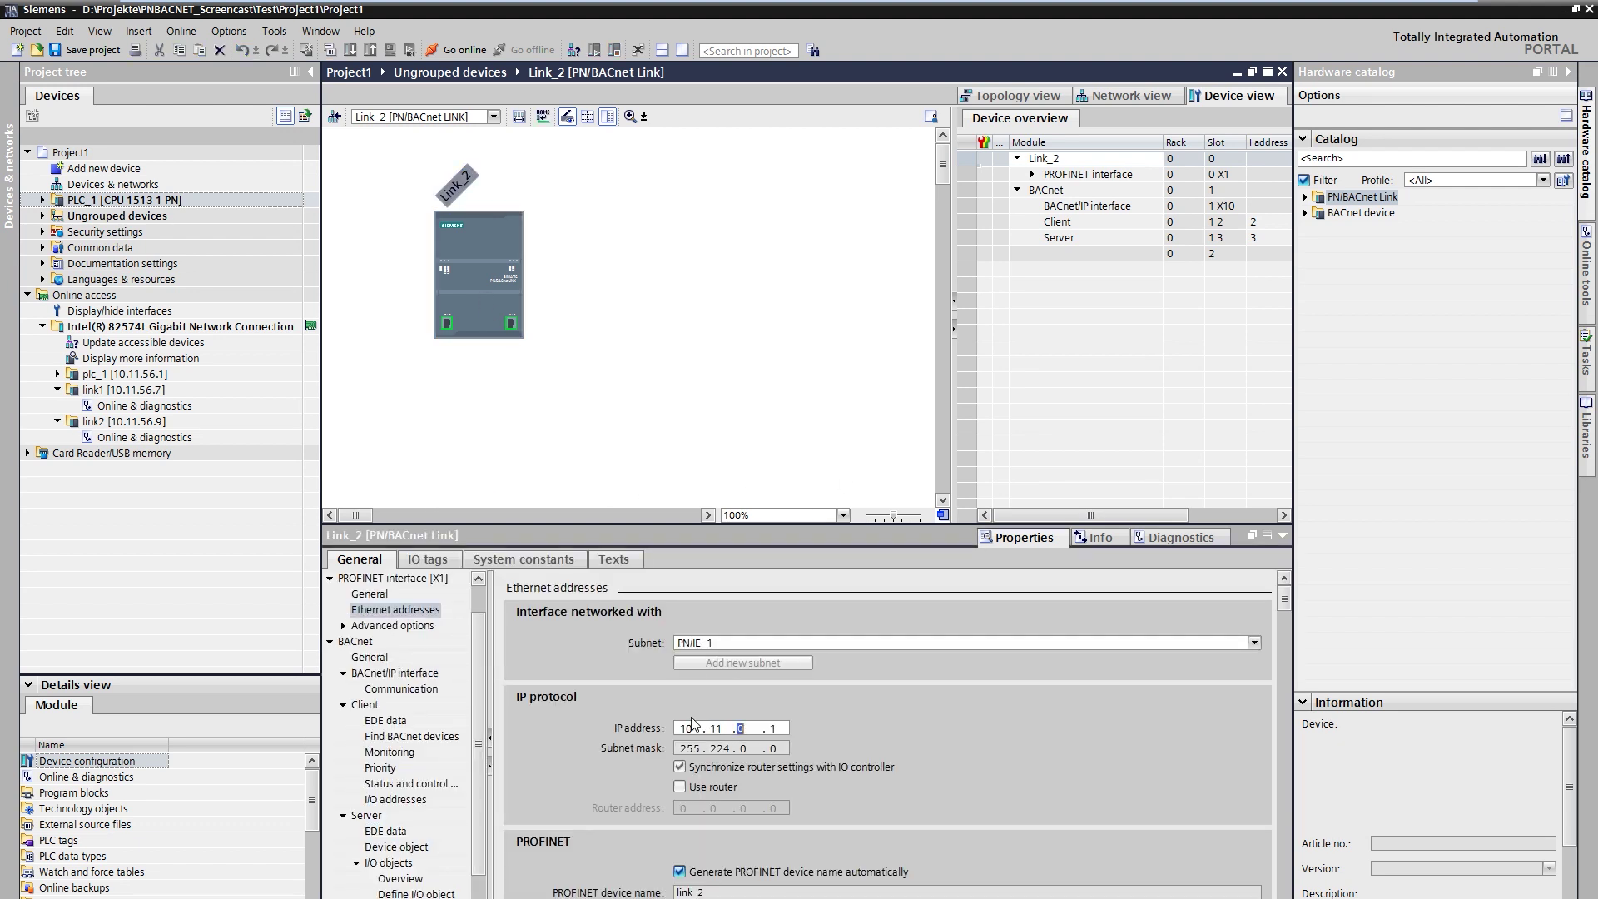
pyautogui.write('9')
# - Set Link_2's BACnet/IP interface address to 192.168.0.2
pyautogui.click(377, 678)
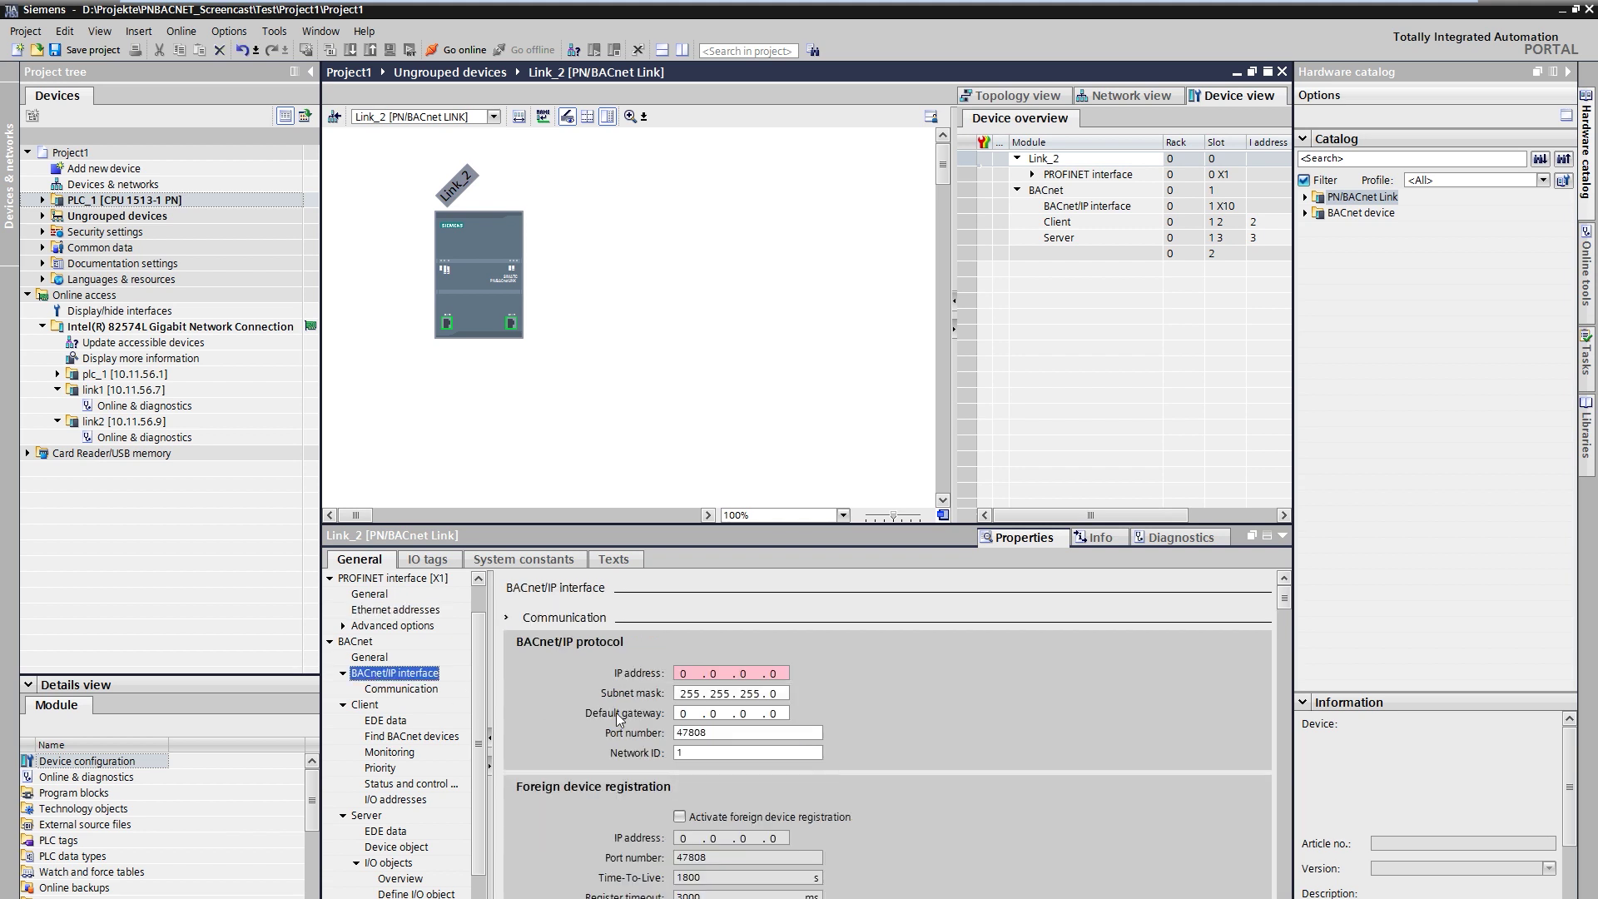
pyautogui.click(684, 676)
pyautogui.write('192 . 168 . ')
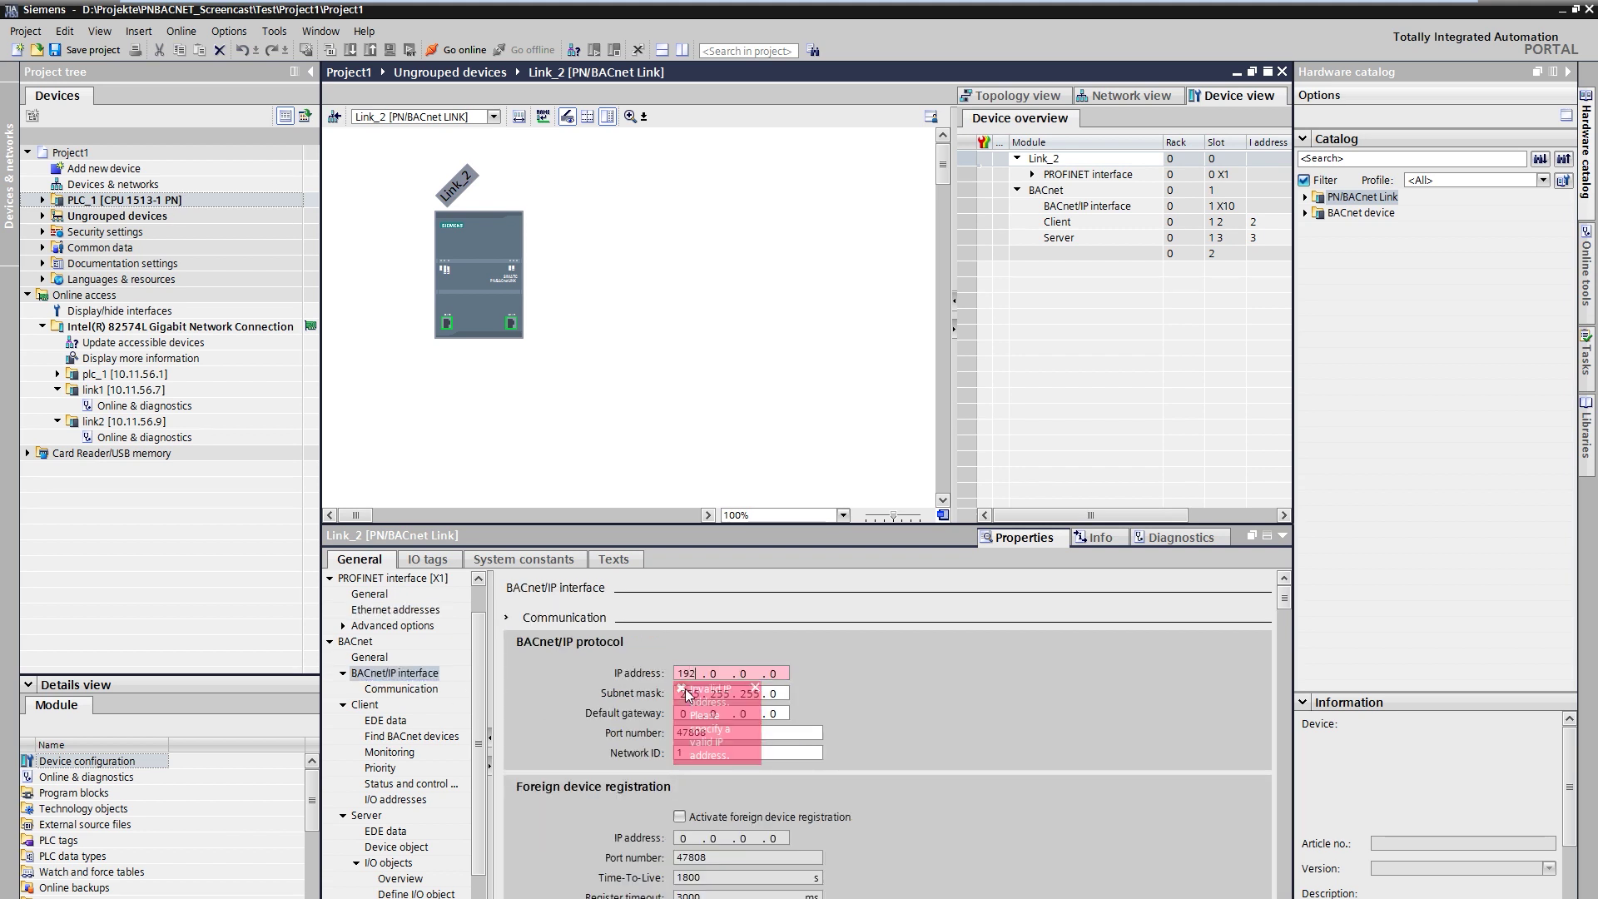
pyautogui.write('0 .2')
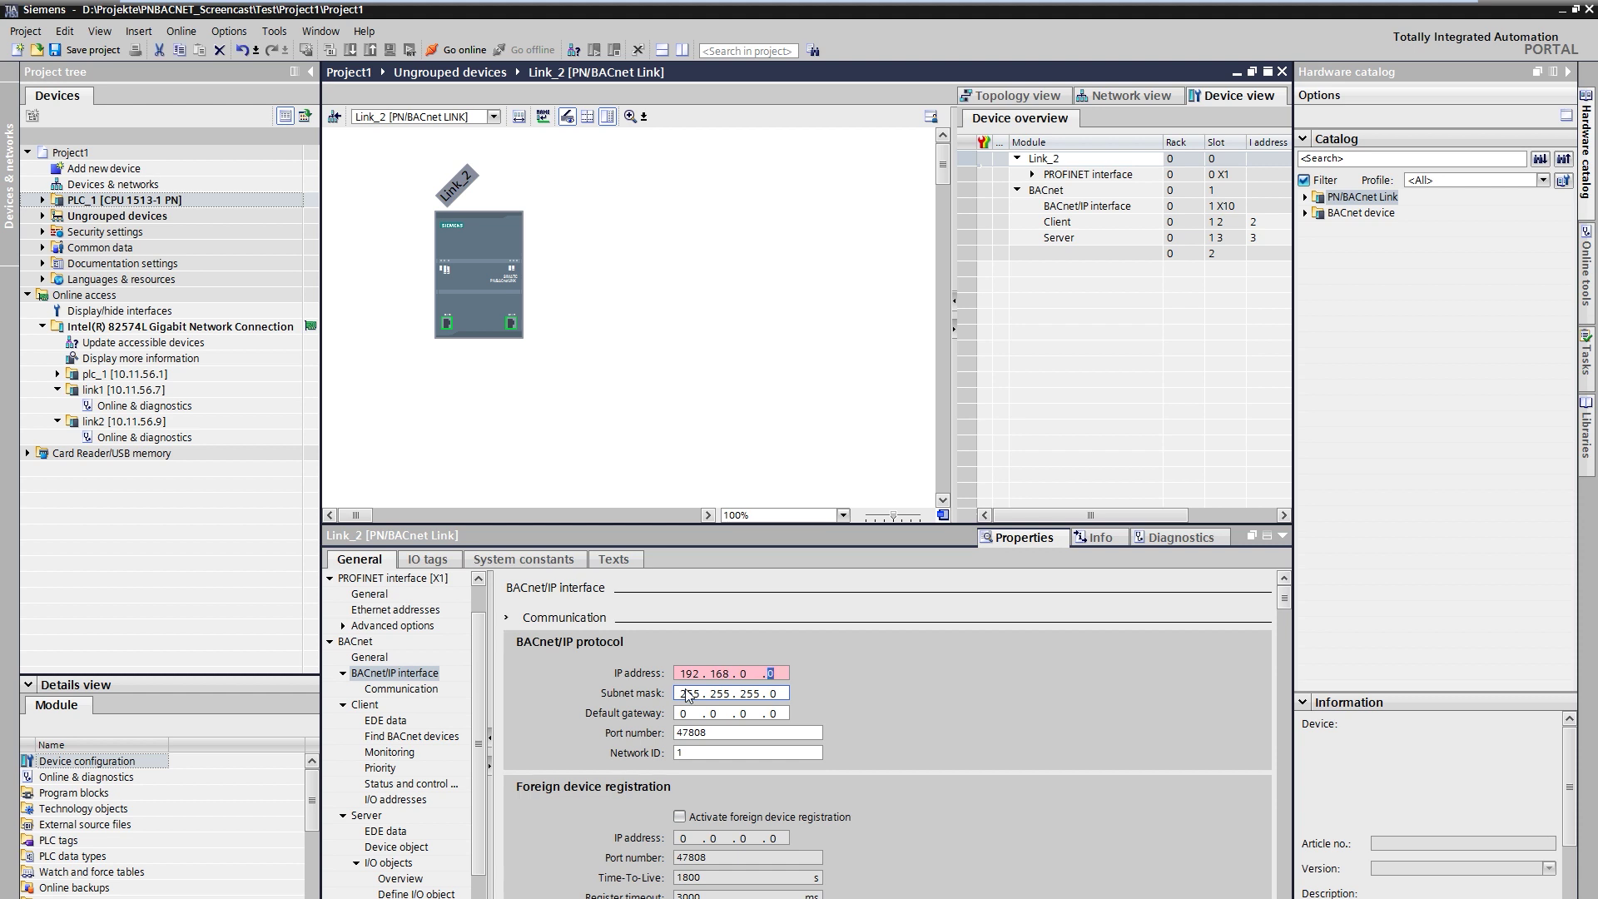
pyautogui.click(703, 731)
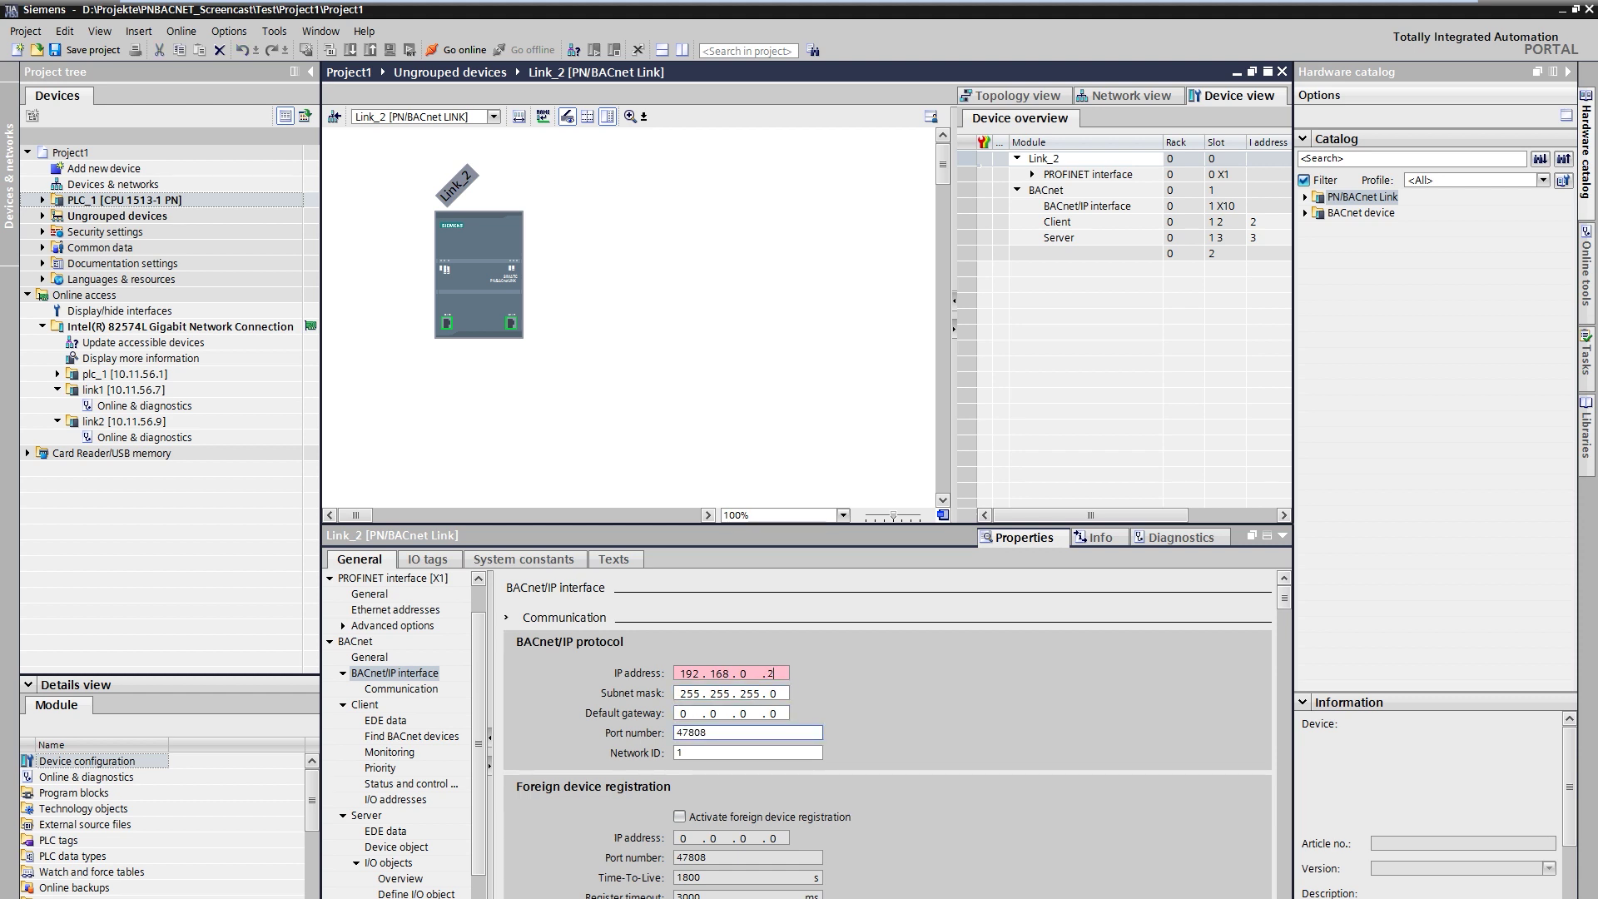
# - Import PNBACnetServer.csv into Link_2's client, adding SIMATIC_1 with I/O object1 and object2
pyautogui.click(397, 722)
pyautogui.click(747, 628)
pyautogui.click(271, 275)
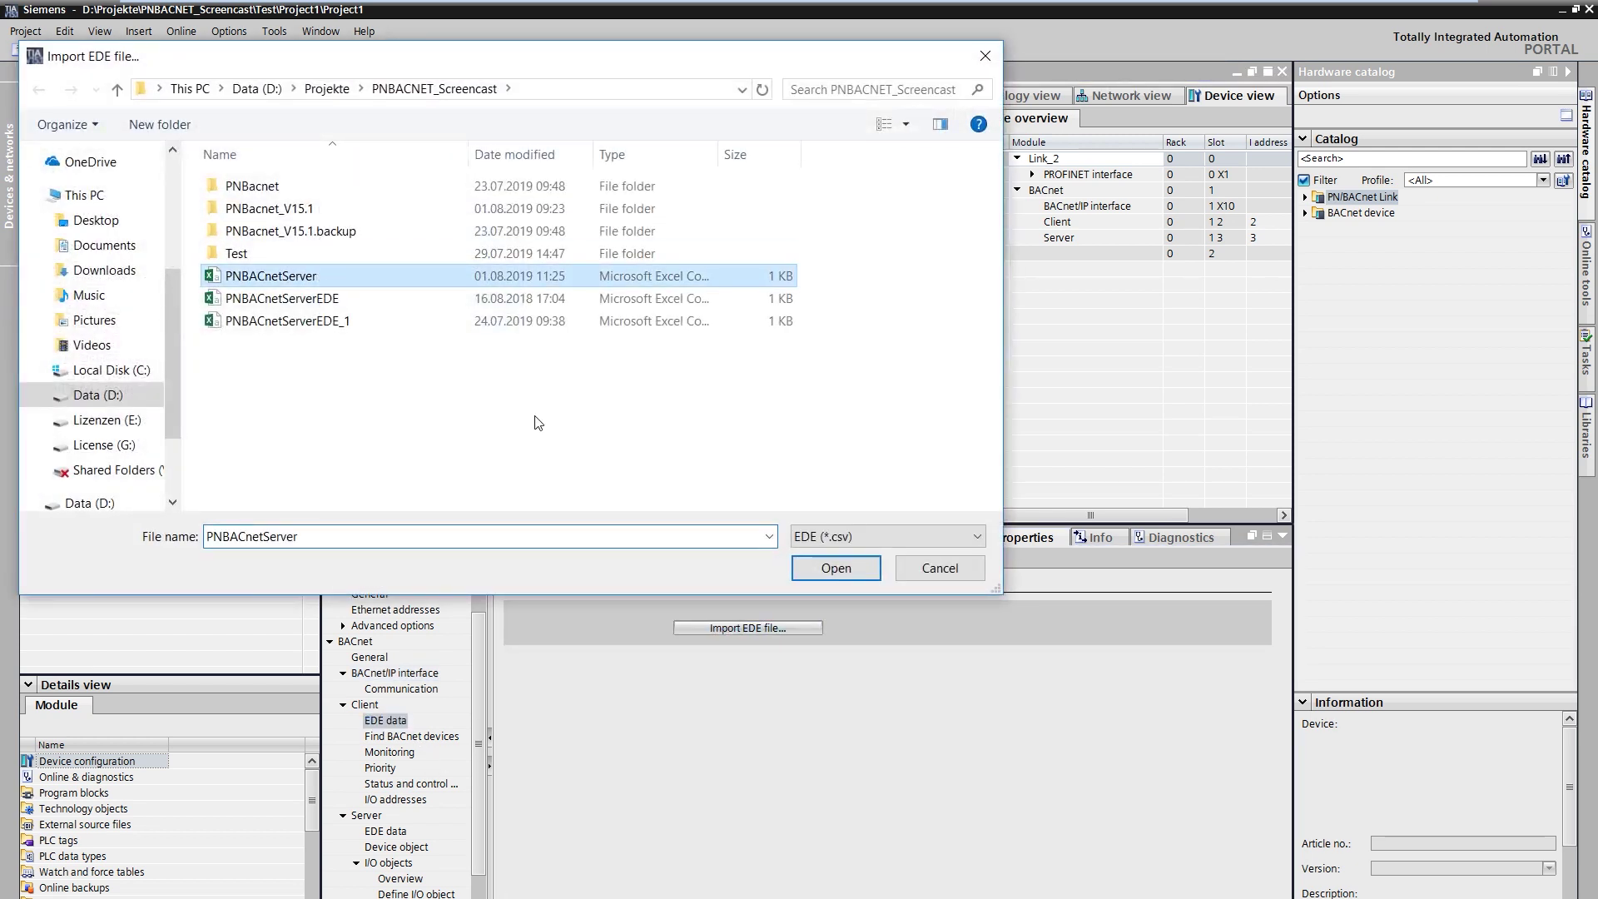
pyautogui.click(835, 568)
pyautogui.click(506, 312)
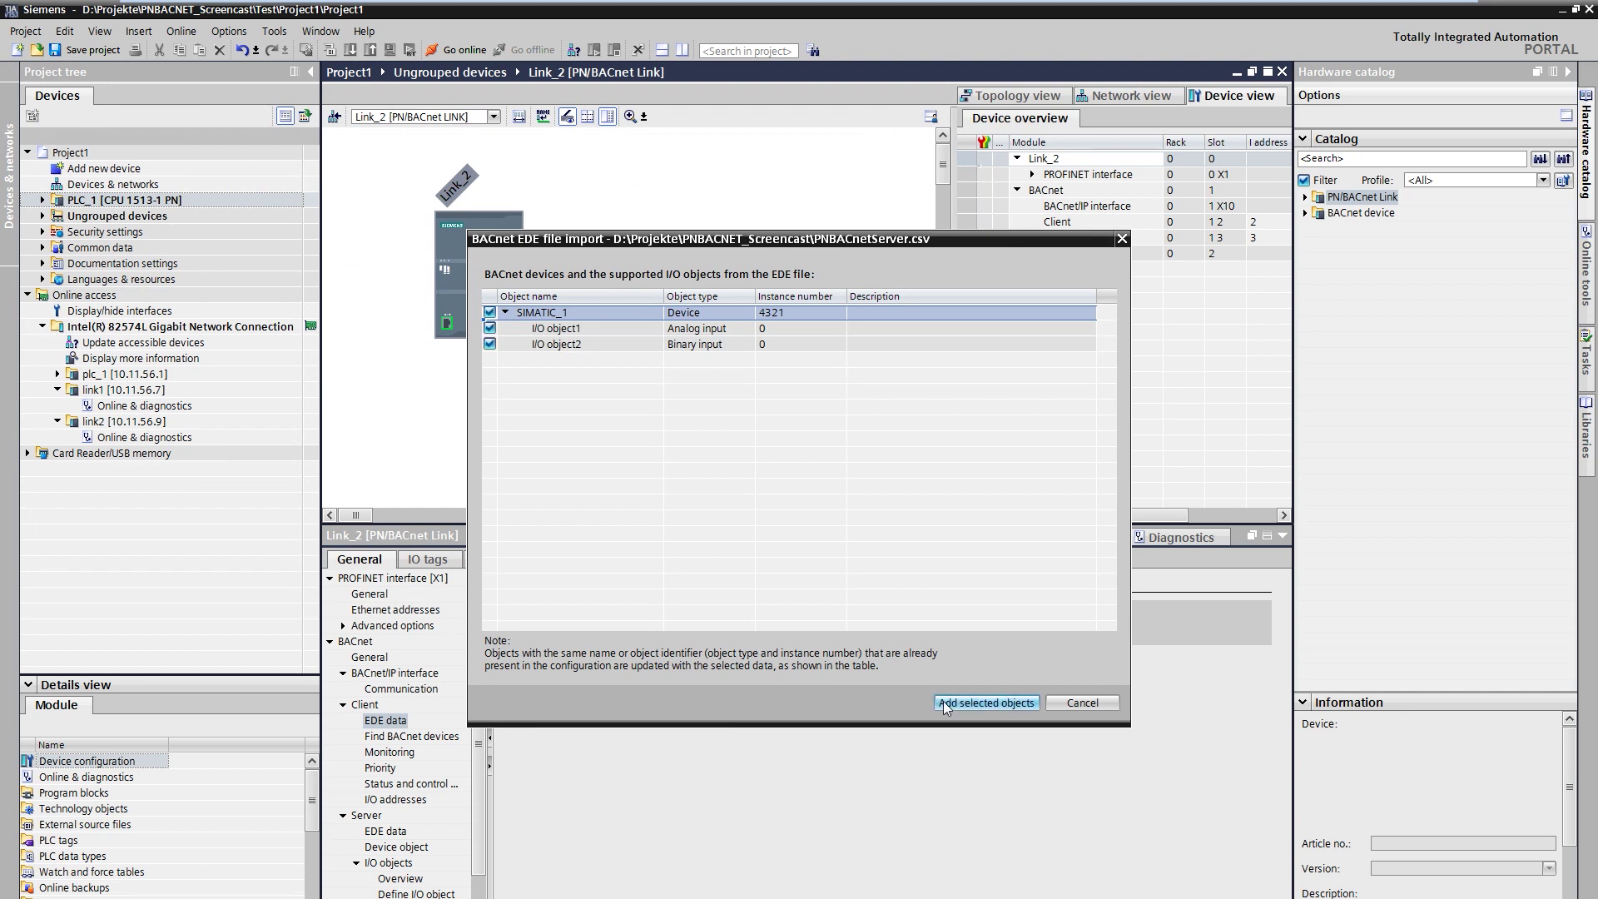
pyautogui.click(975, 704)
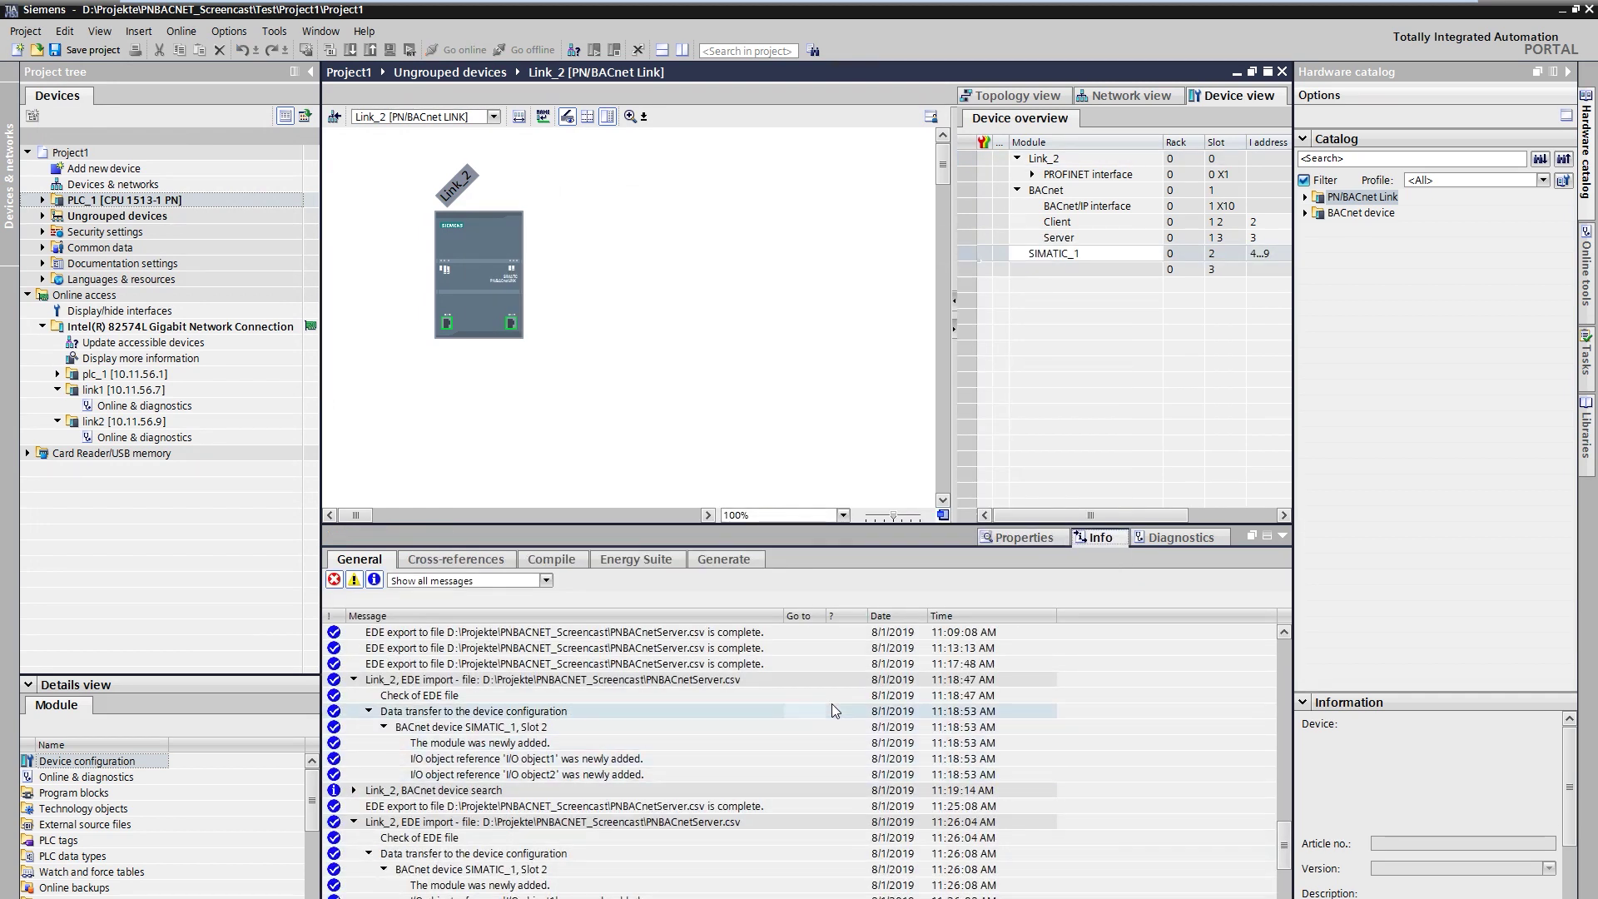
# - Download PLC_1's hardware configuration to the device from the network view
pyautogui.click(1156, 98)
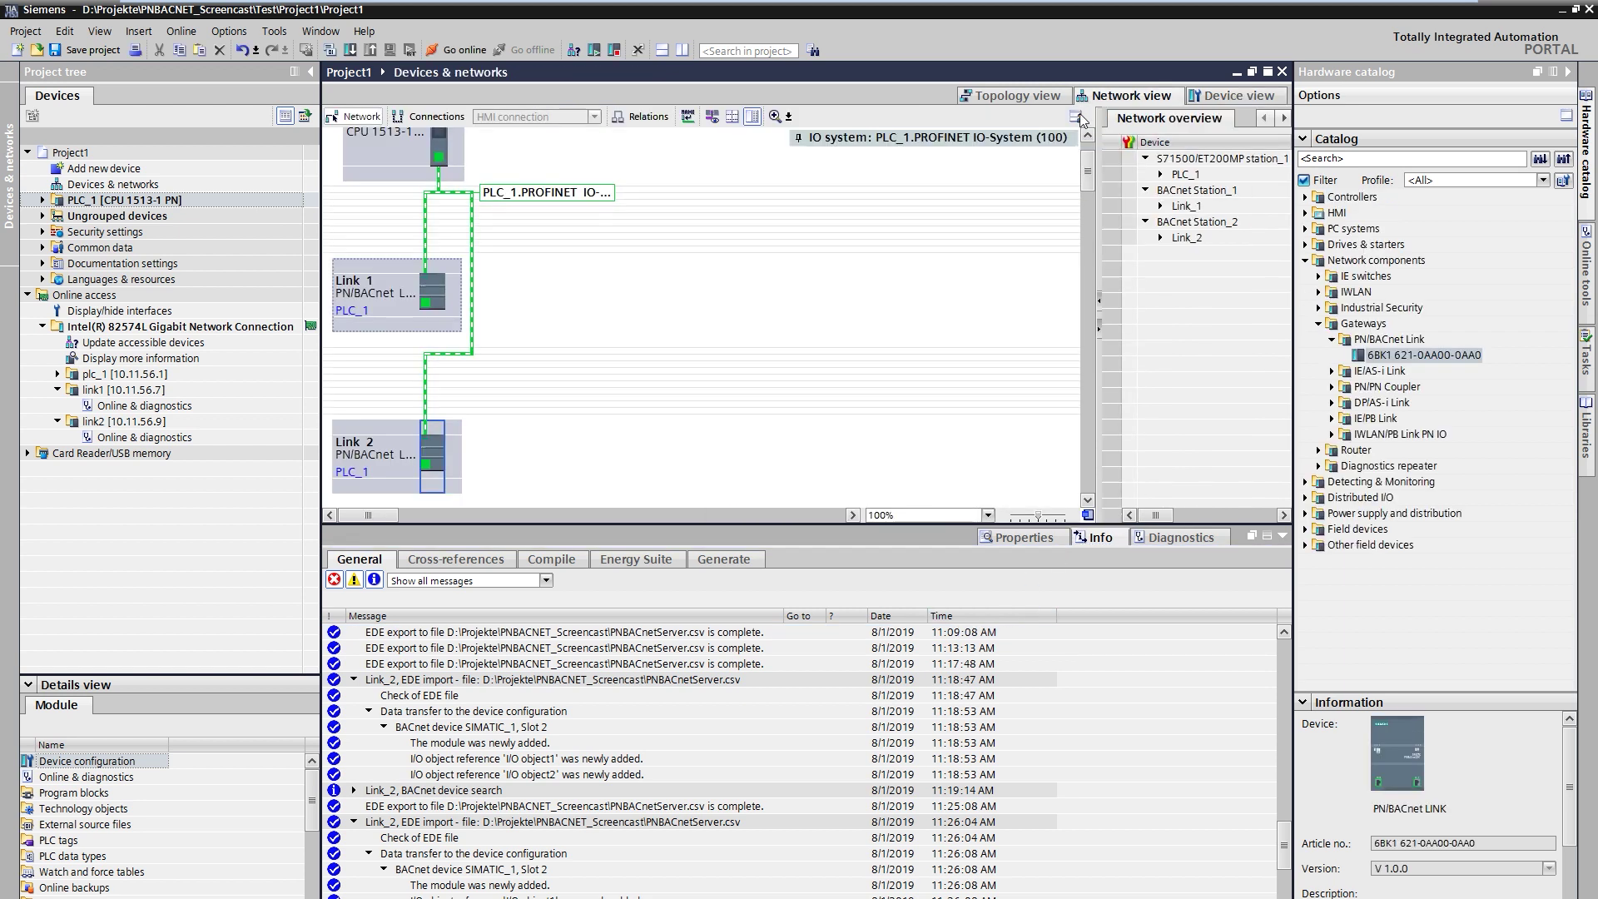
pyautogui.click(440, 146)
pyautogui.hotkey('ctrl', 'l')
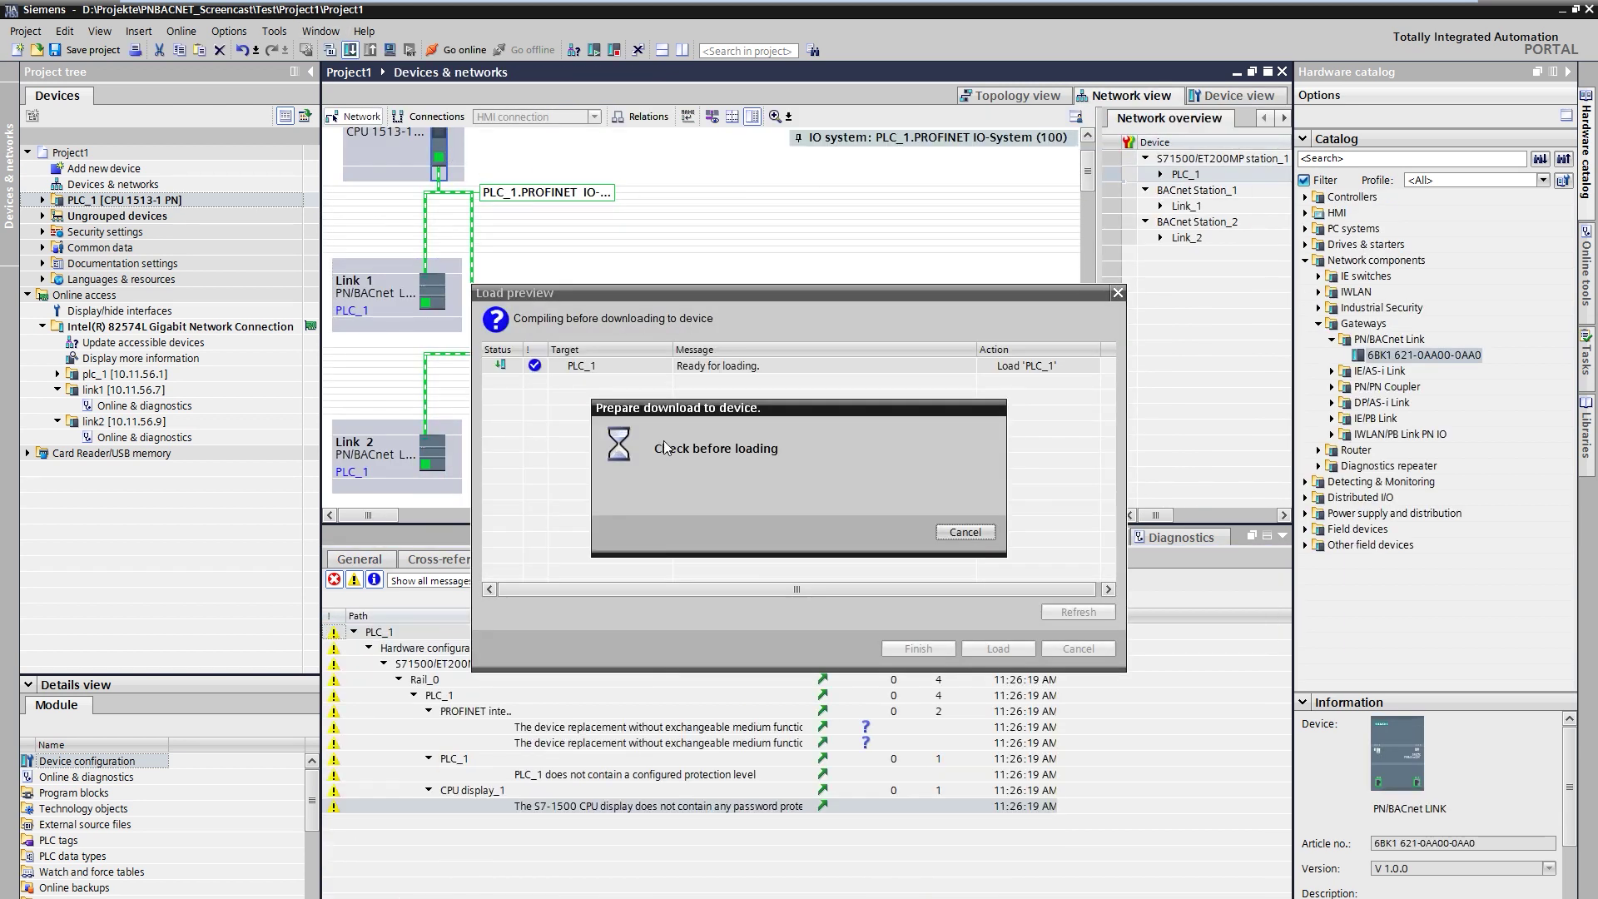
pyautogui.click(995, 647)
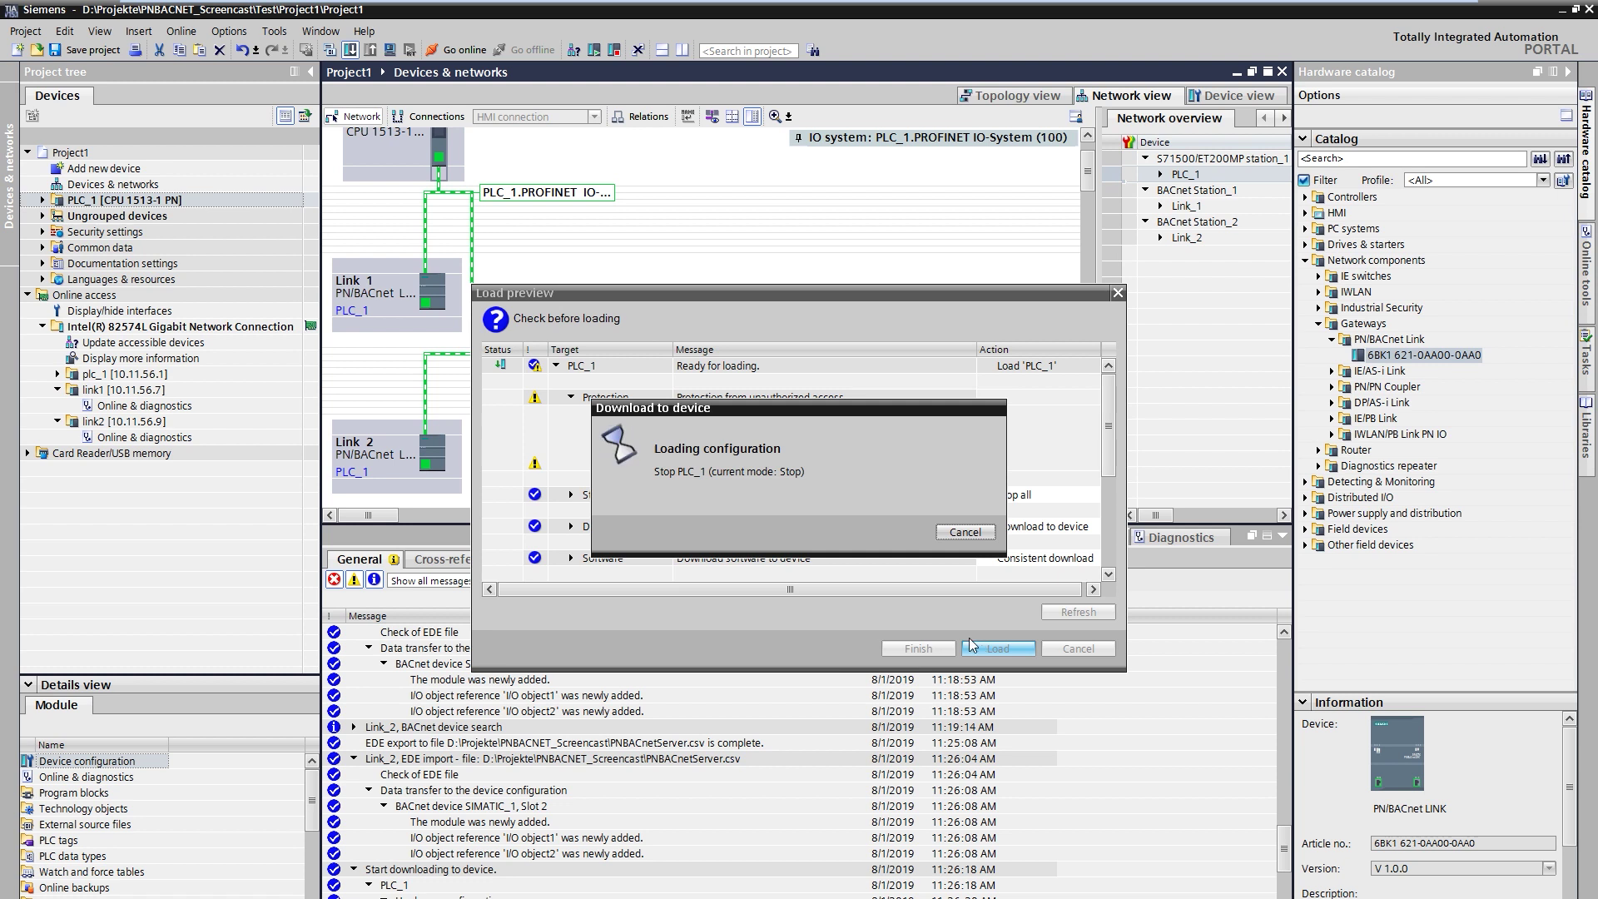
pyautogui.click(936, 647)
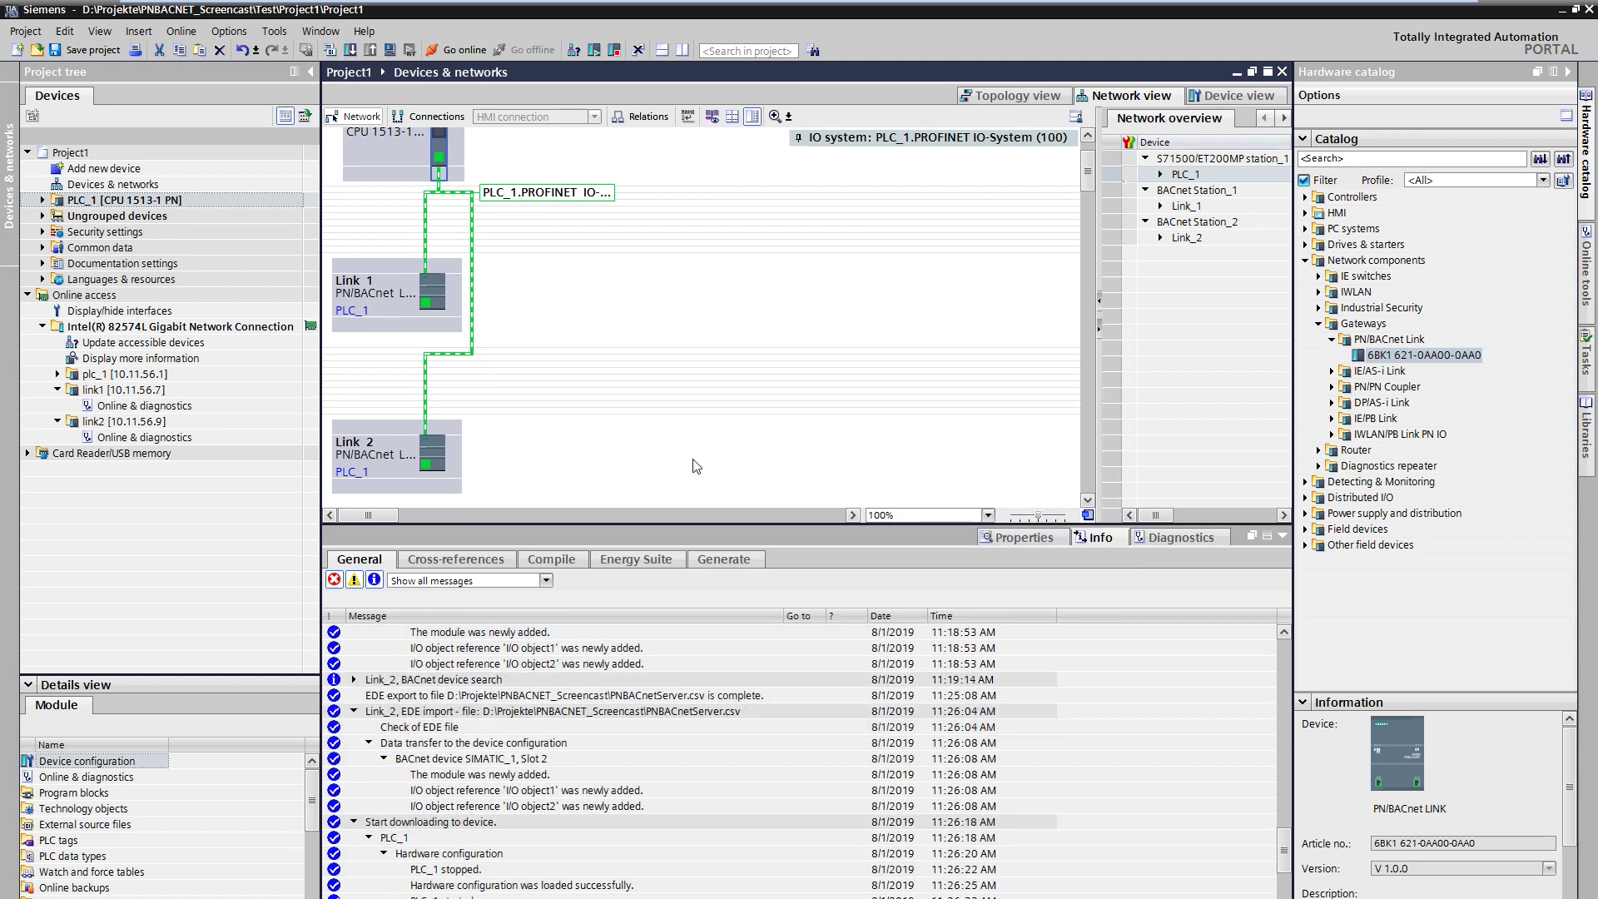
# - Open Link_2's Client settings and launch Find BACnet devices, showing the default instance ID range 1–100
pyautogui.doubleClick(407, 480)
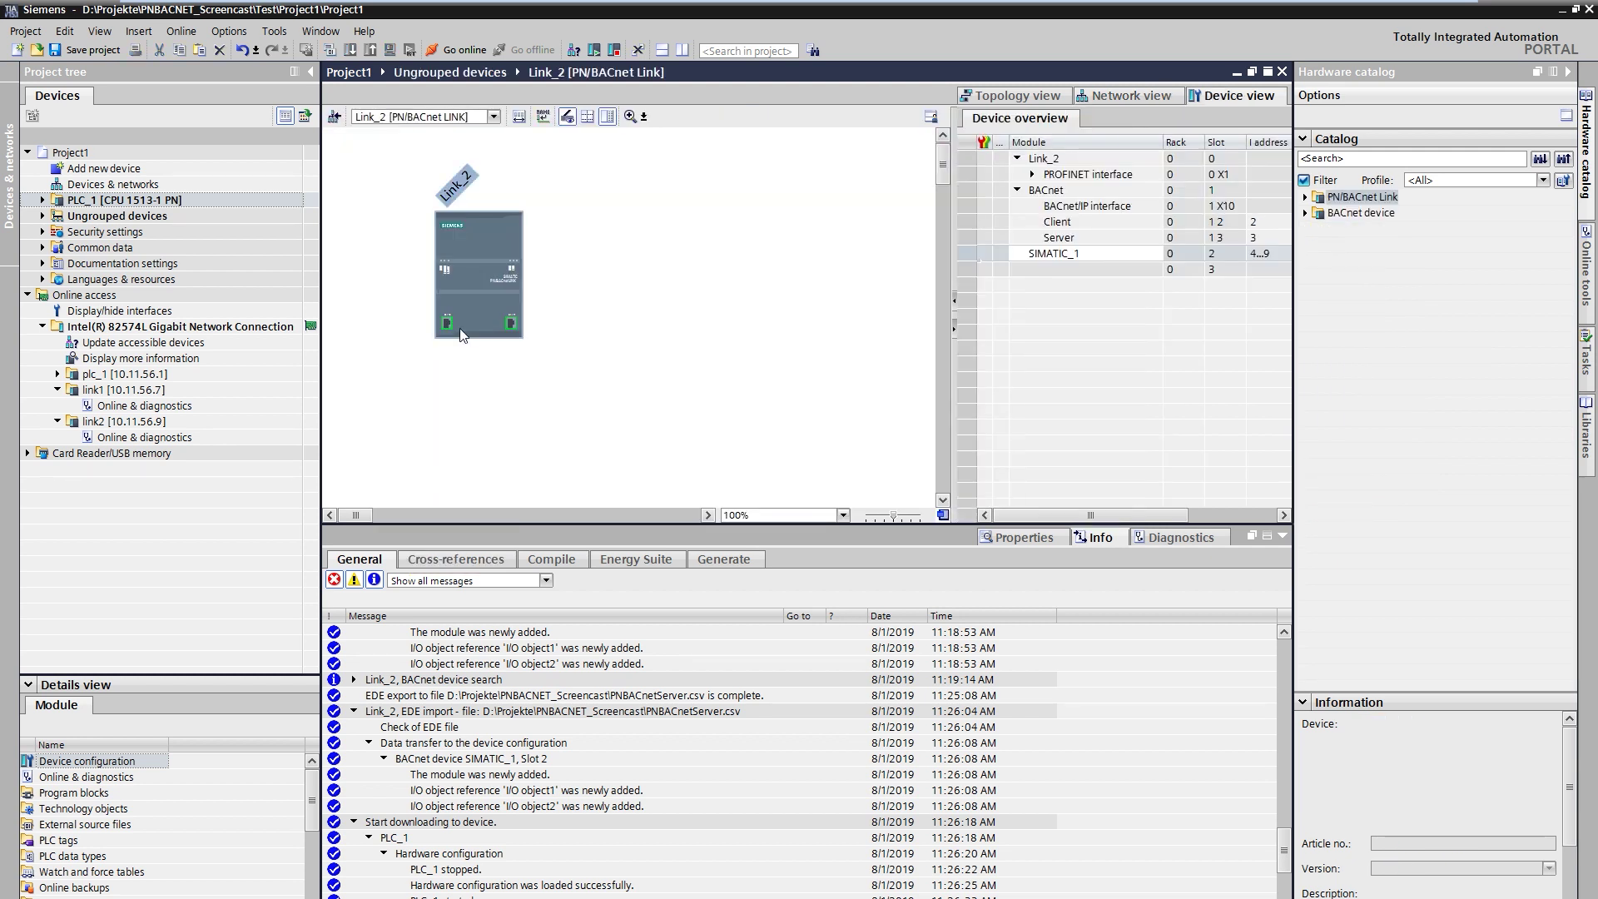
pyautogui.click(491, 302)
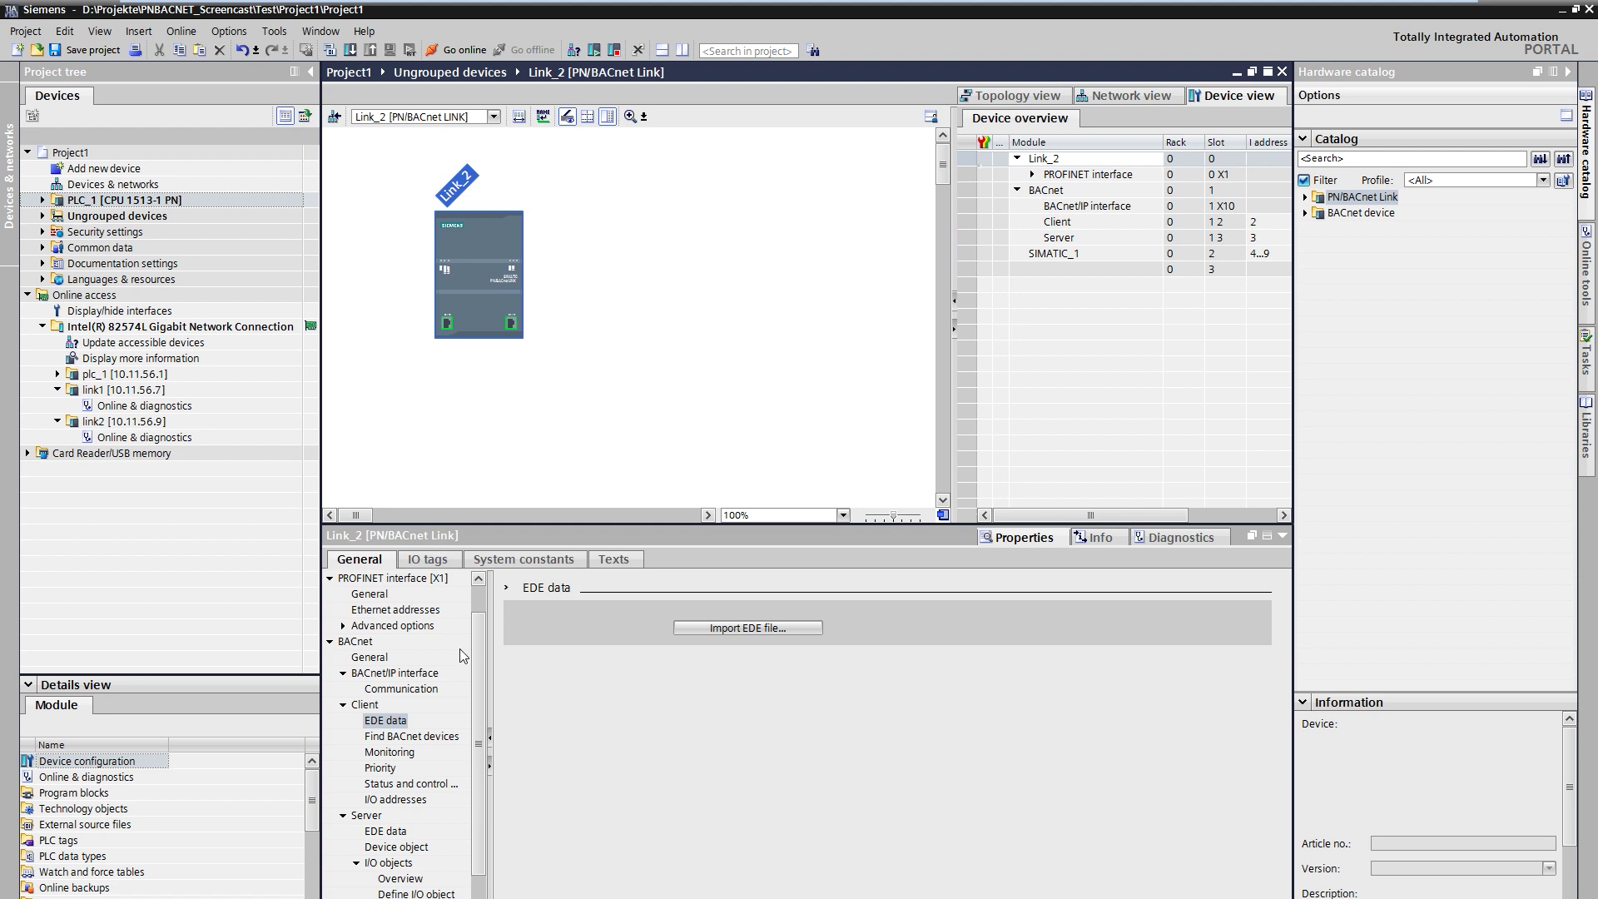
pyautogui.click(407, 737)
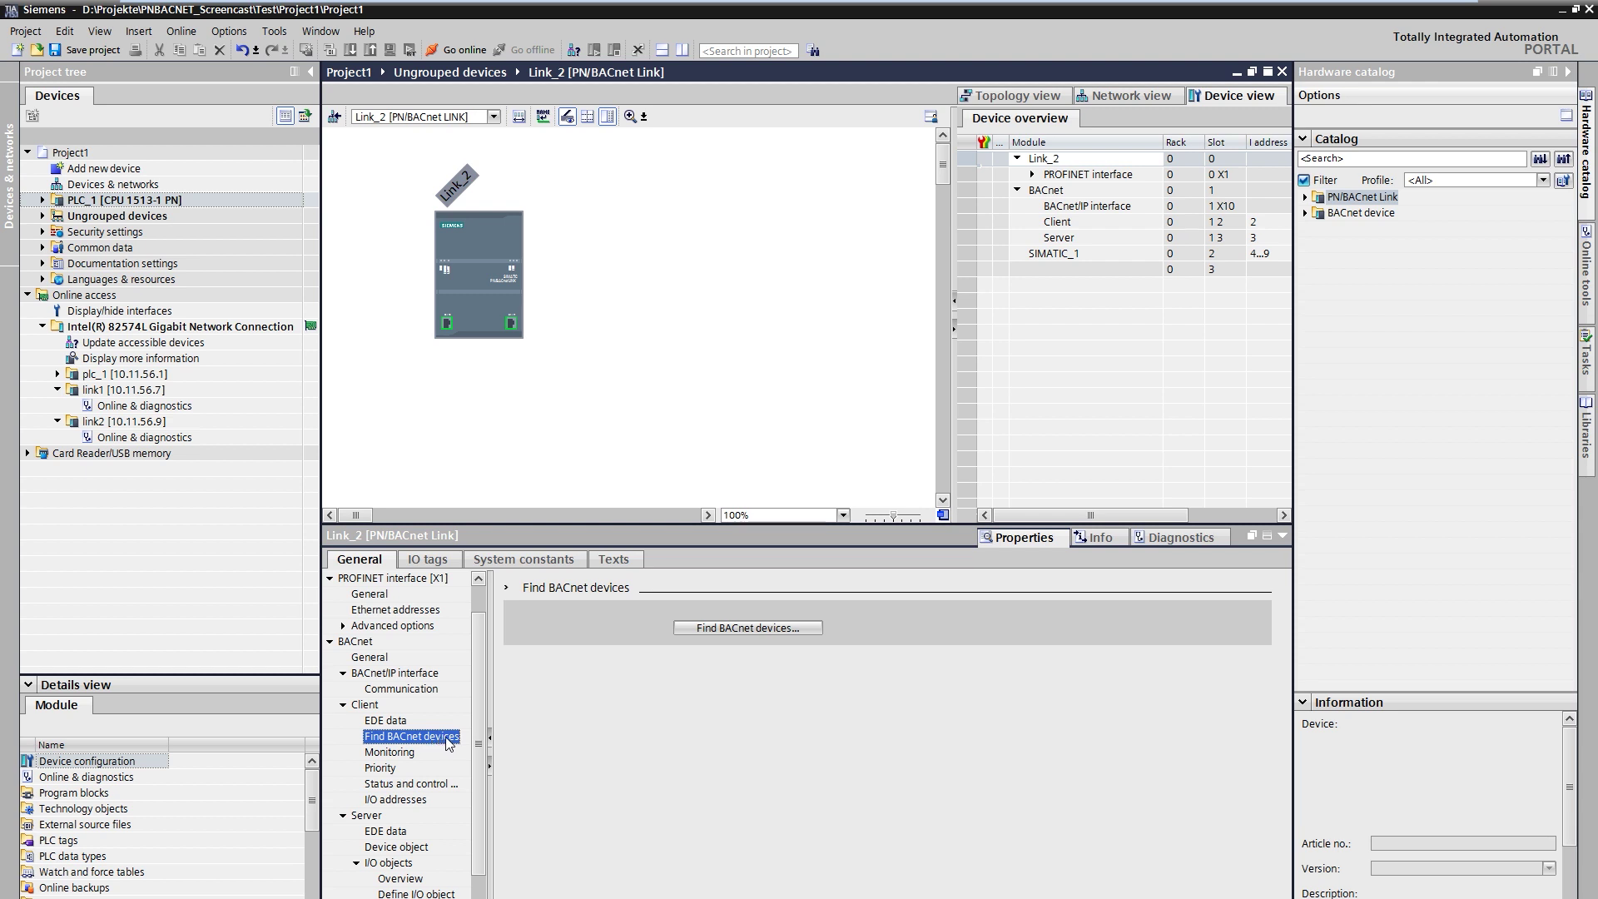
pyautogui.click(741, 629)
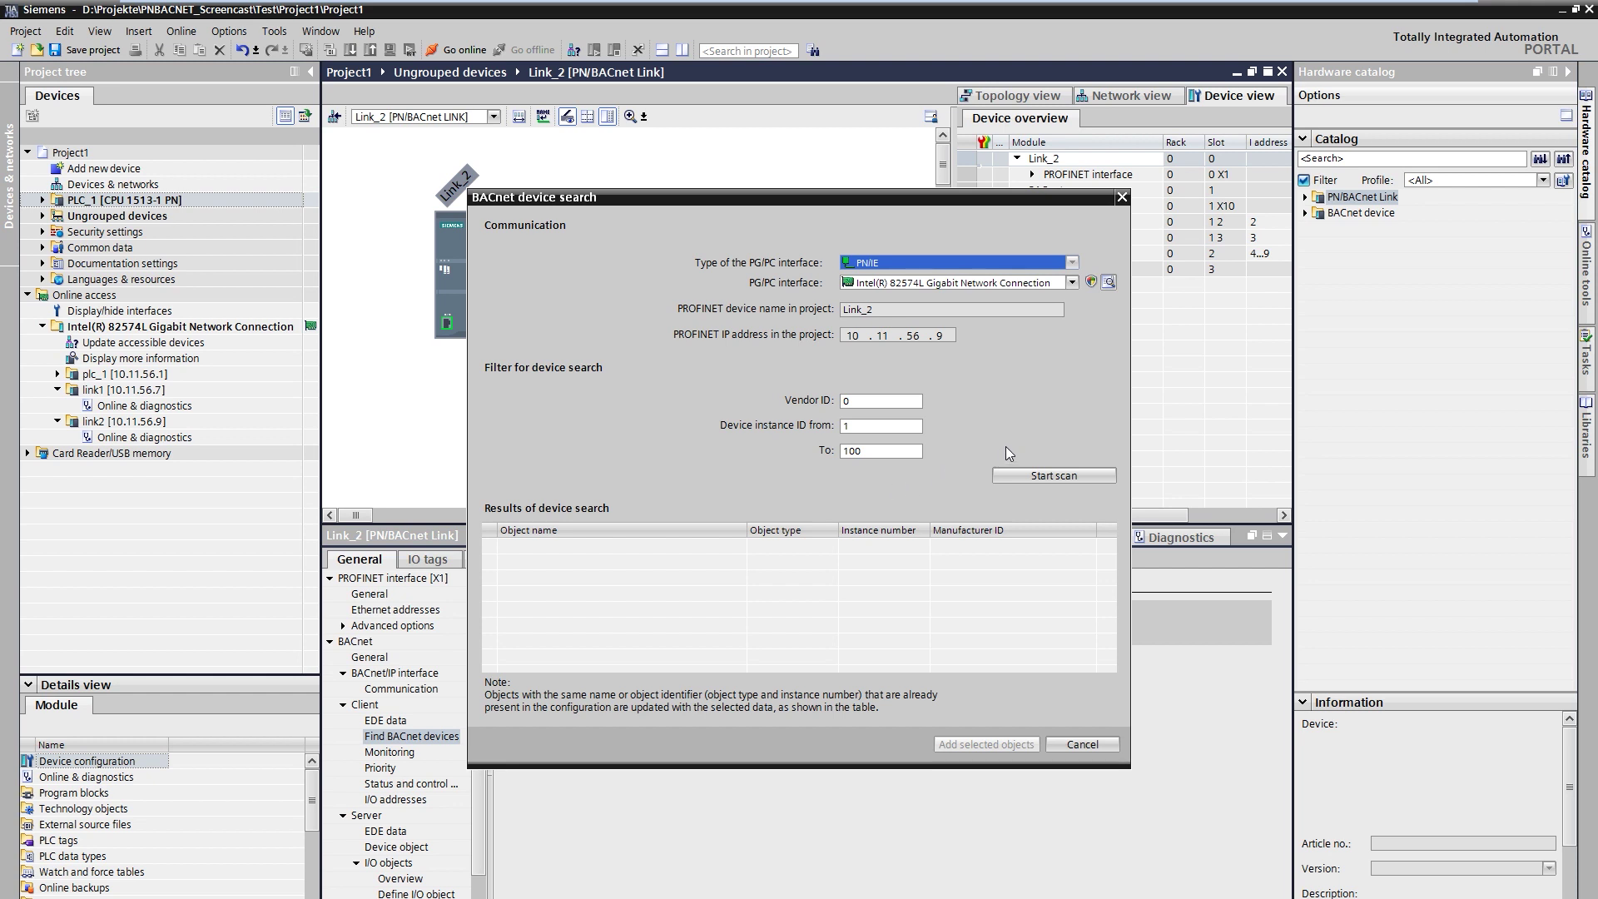
# - Set the device instance ID search range from 4320 to 4322
pyautogui.doubleClick(901, 424)
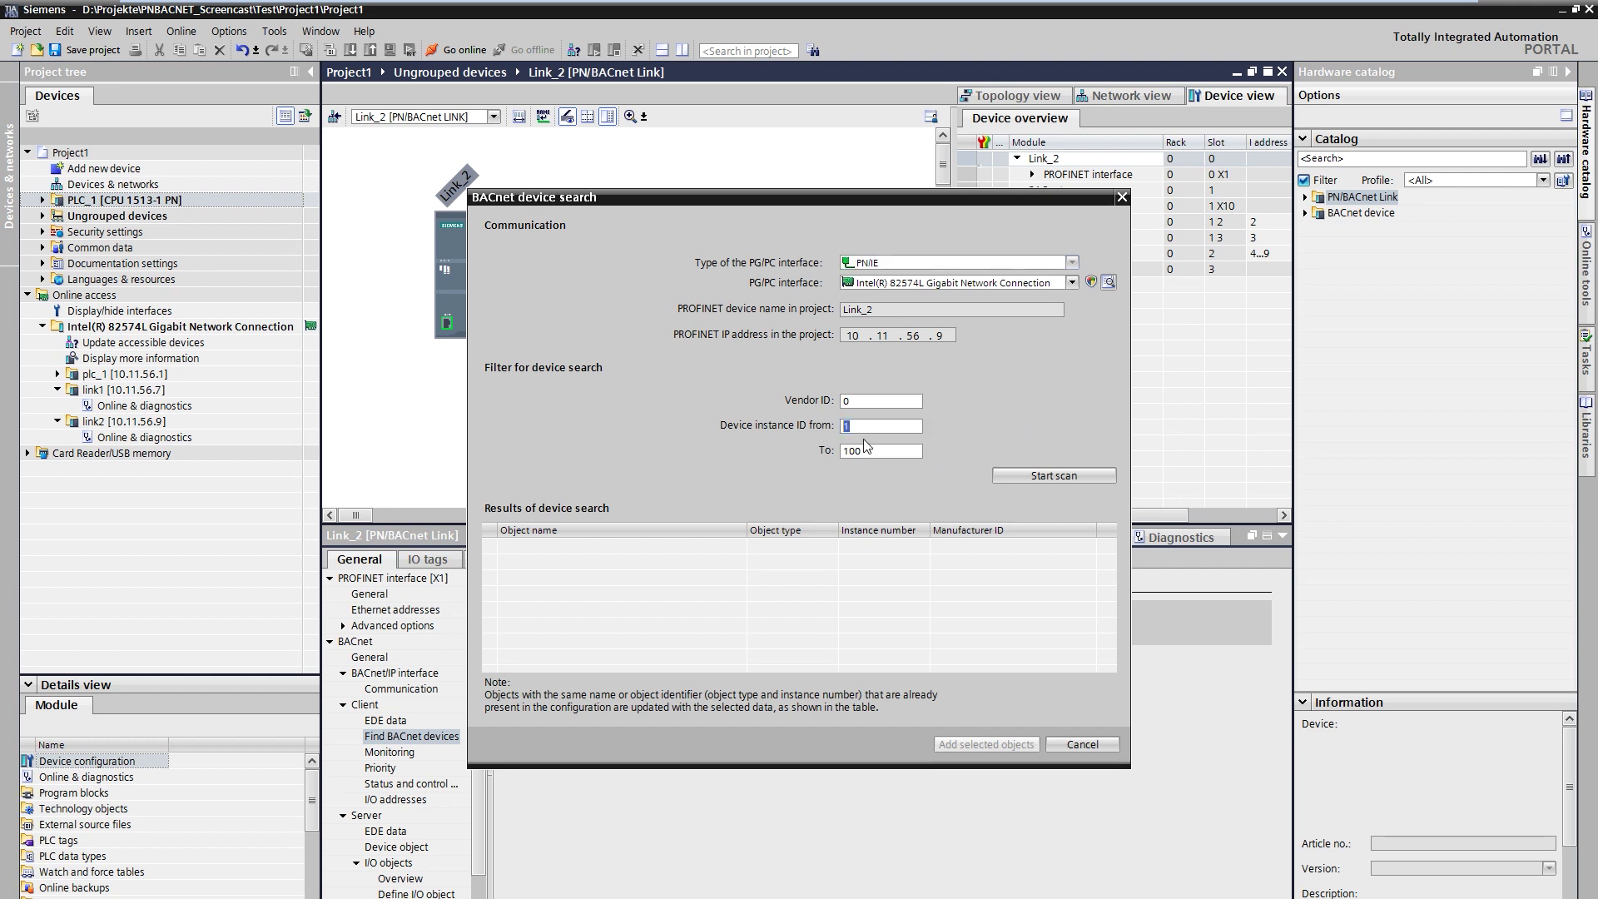
pyautogui.write('4320')
pyautogui.press('Tab')
pyautogui.write('4')
# - Scan until SIMATIC_1 (instance 4321) is found, then select it with I/O object1 and I/O object2
pyautogui.click(1040, 476)
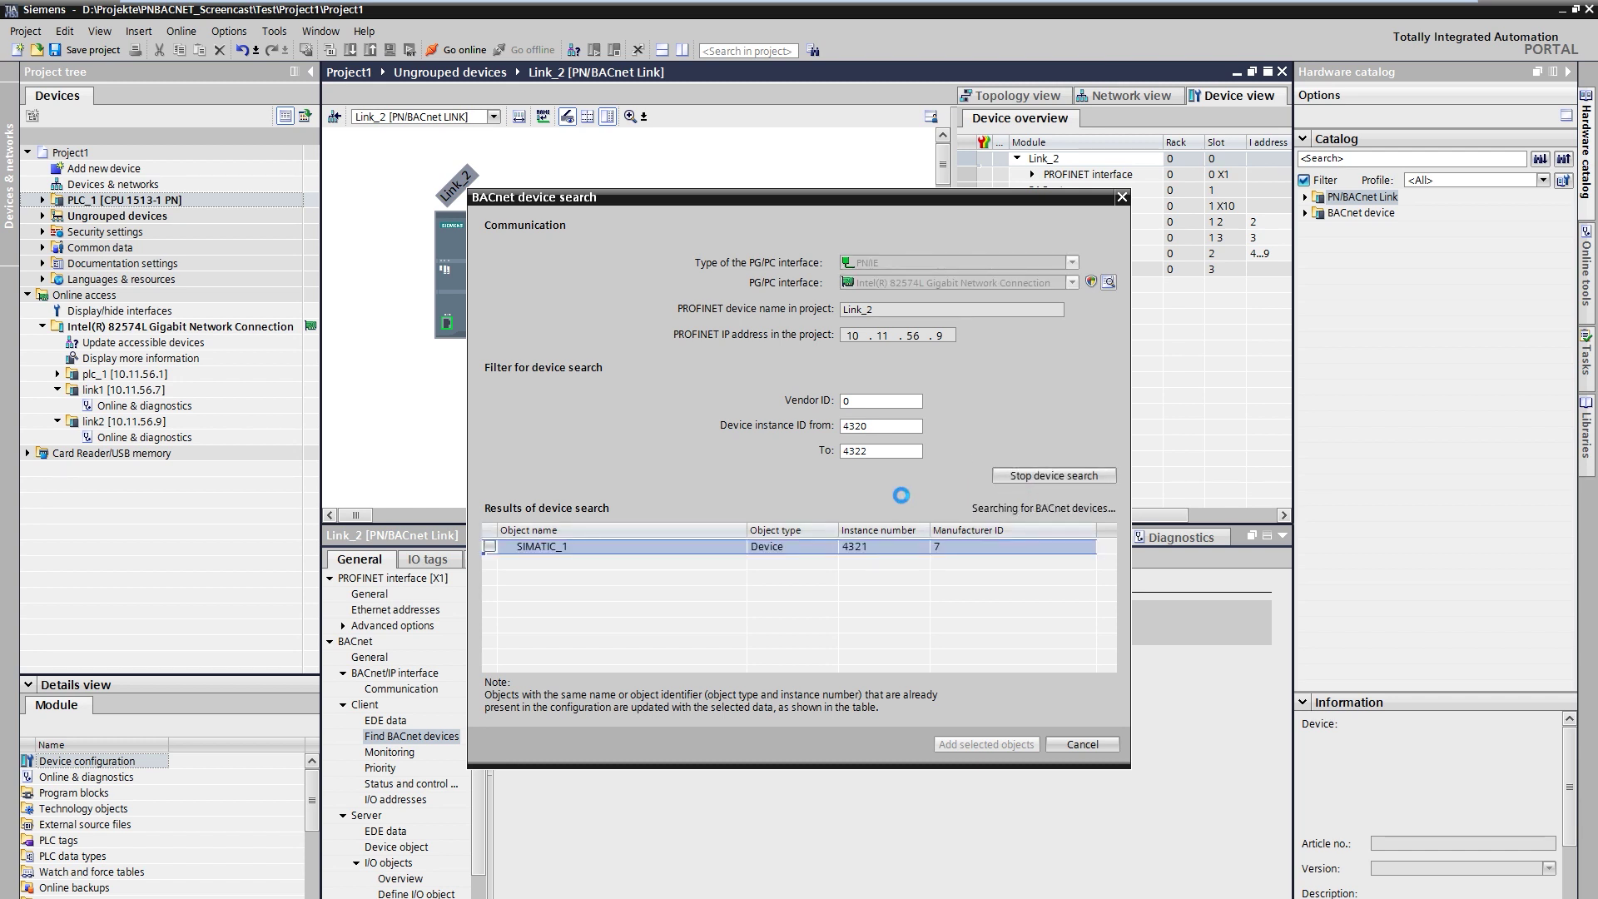
pyautogui.click(1050, 476)
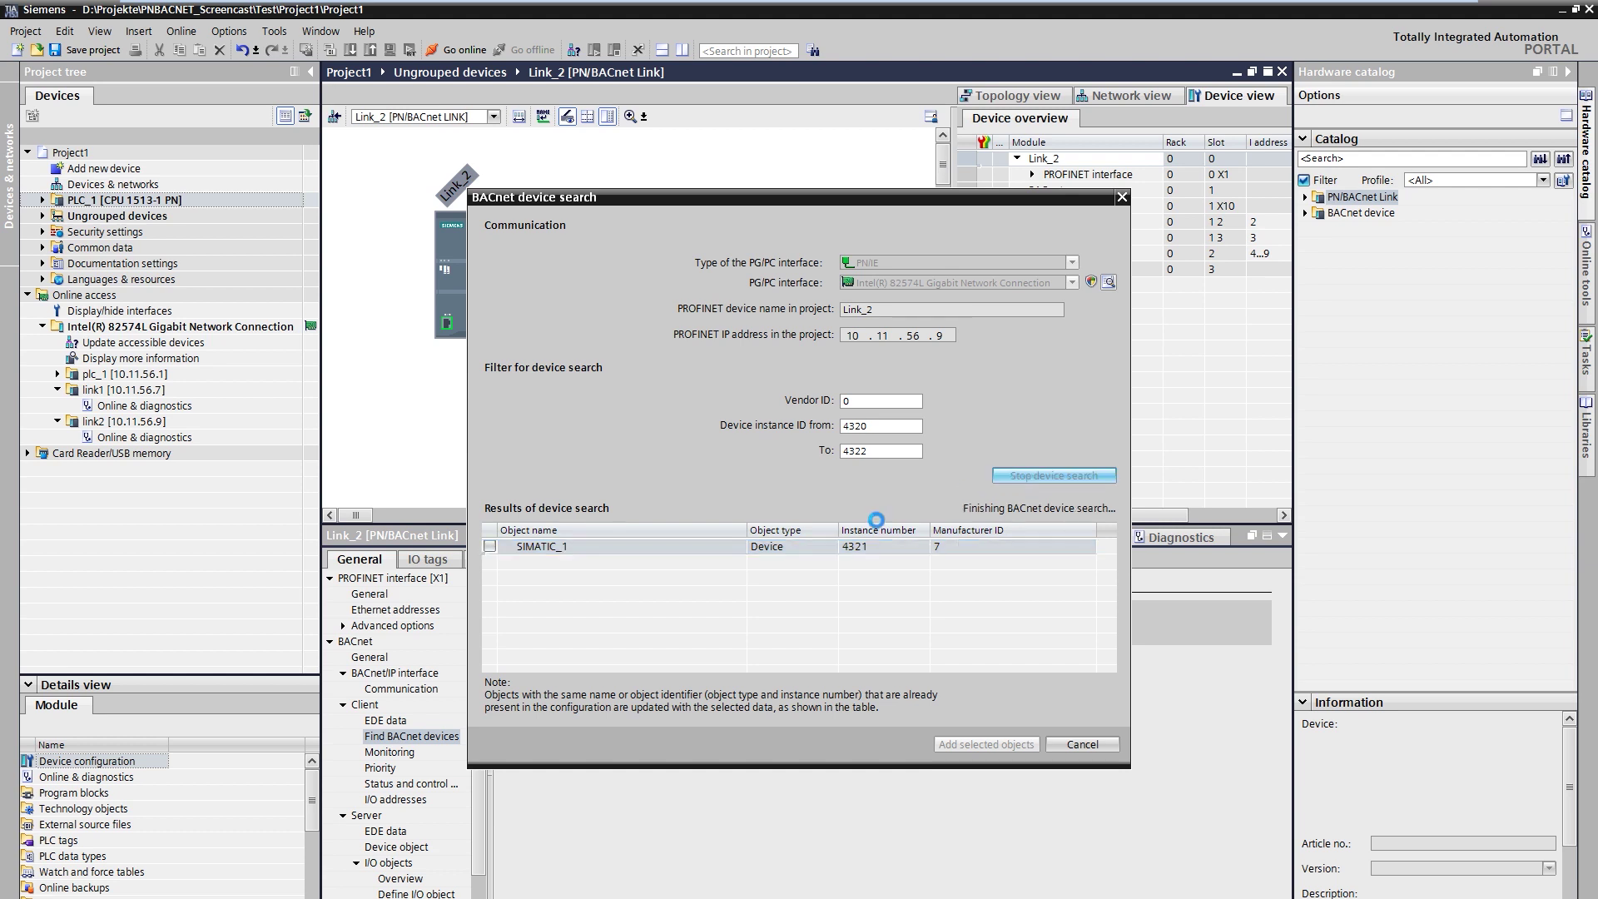
pyautogui.click(506, 547)
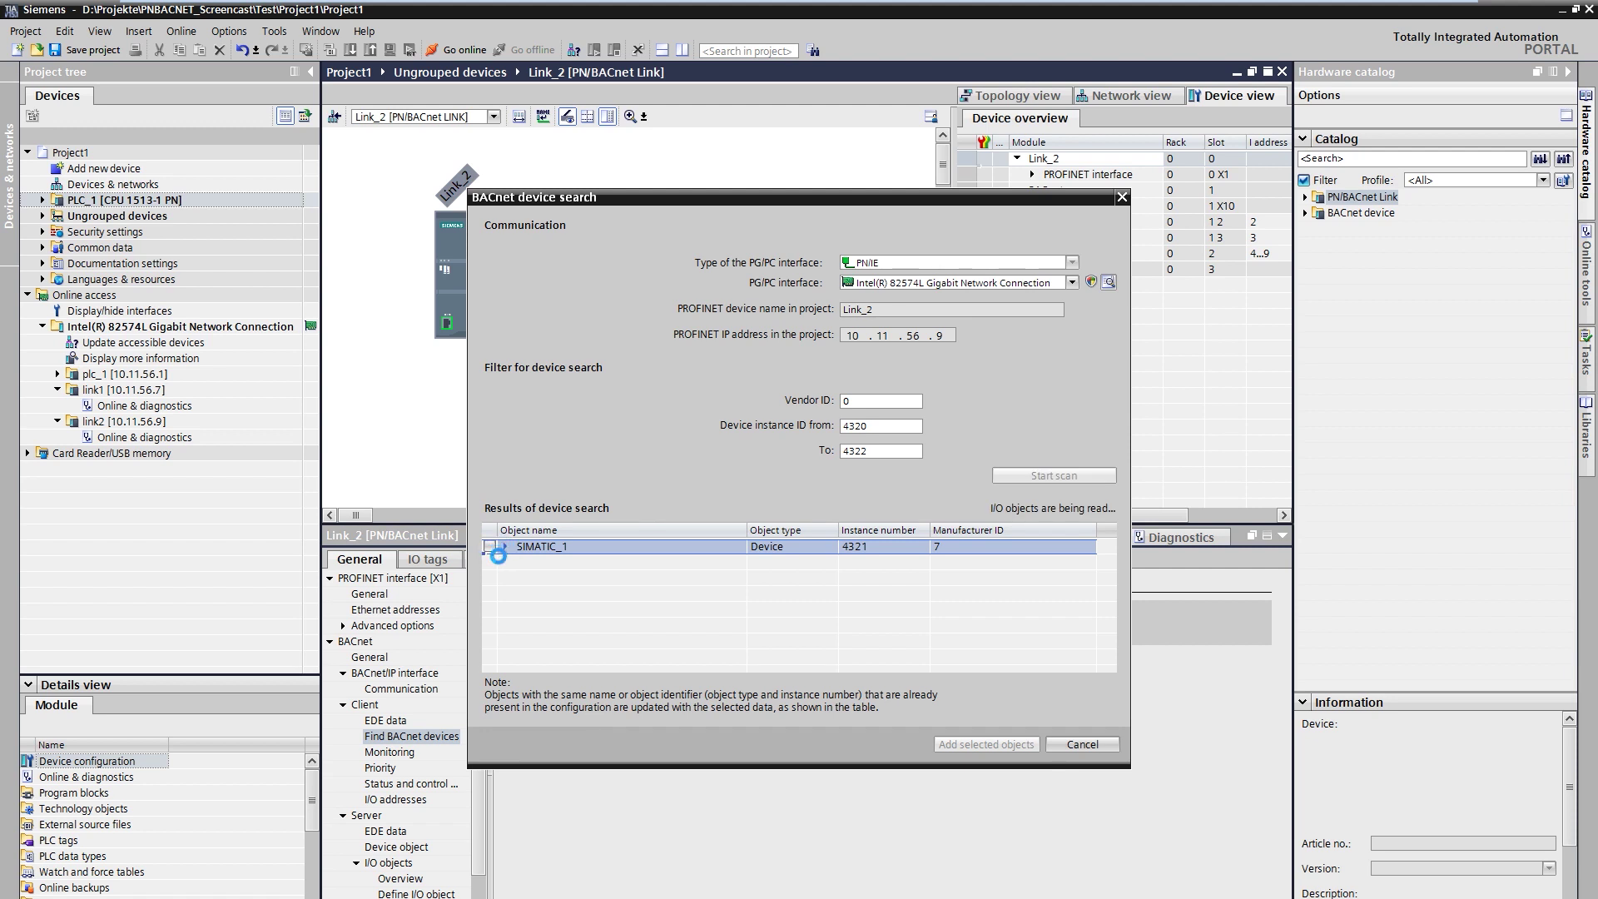
pyautogui.click(497, 556)
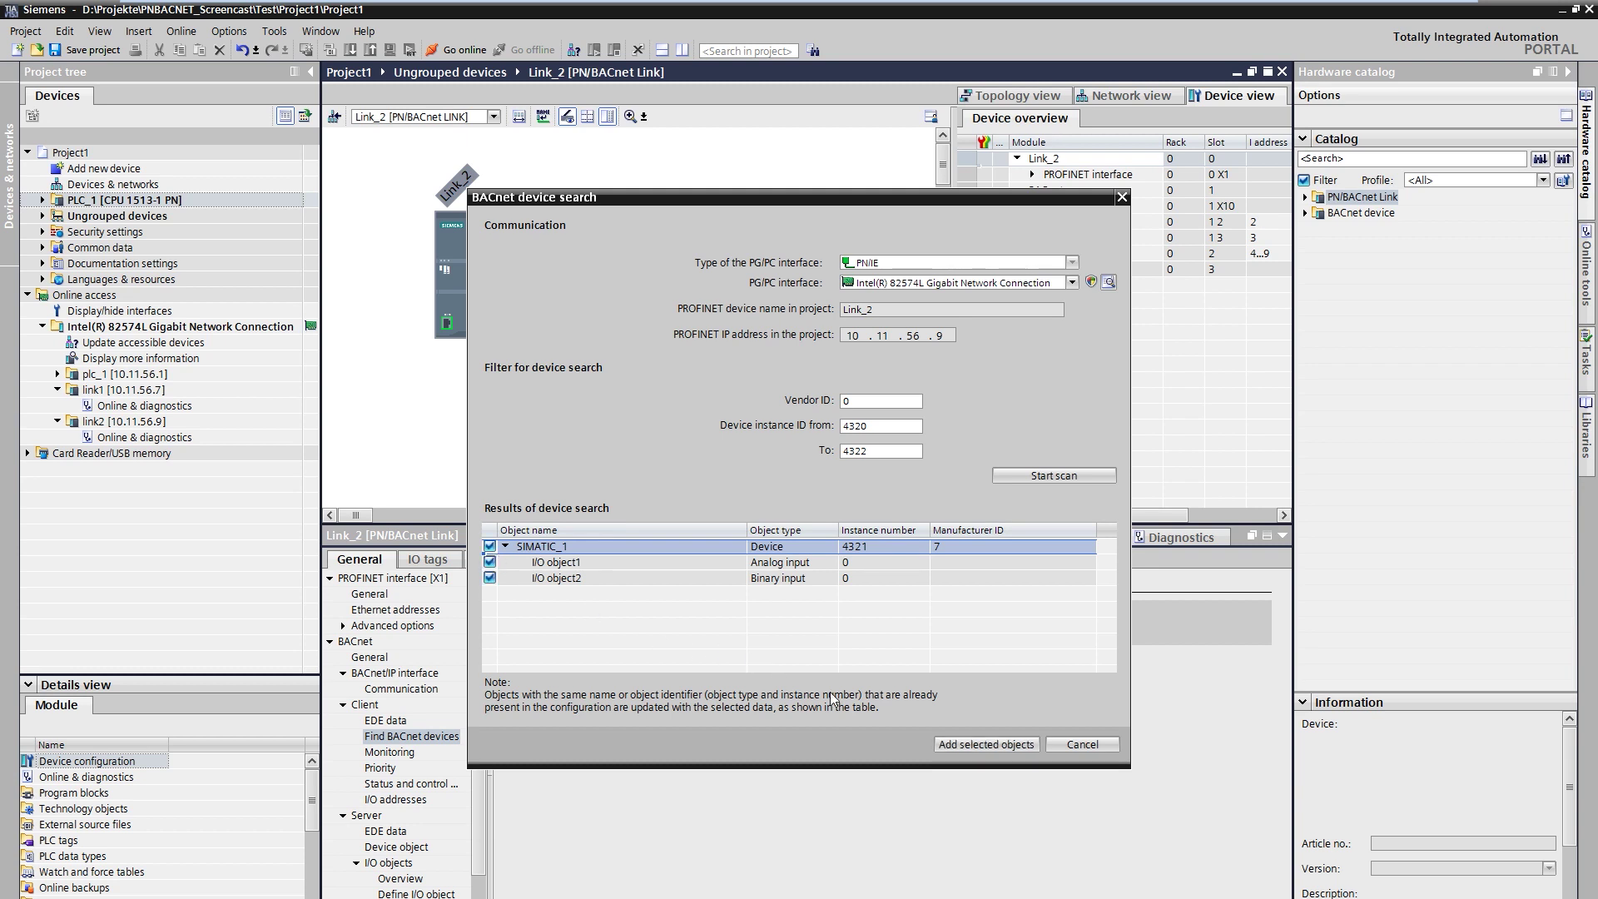
pyautogui.click(967, 745)
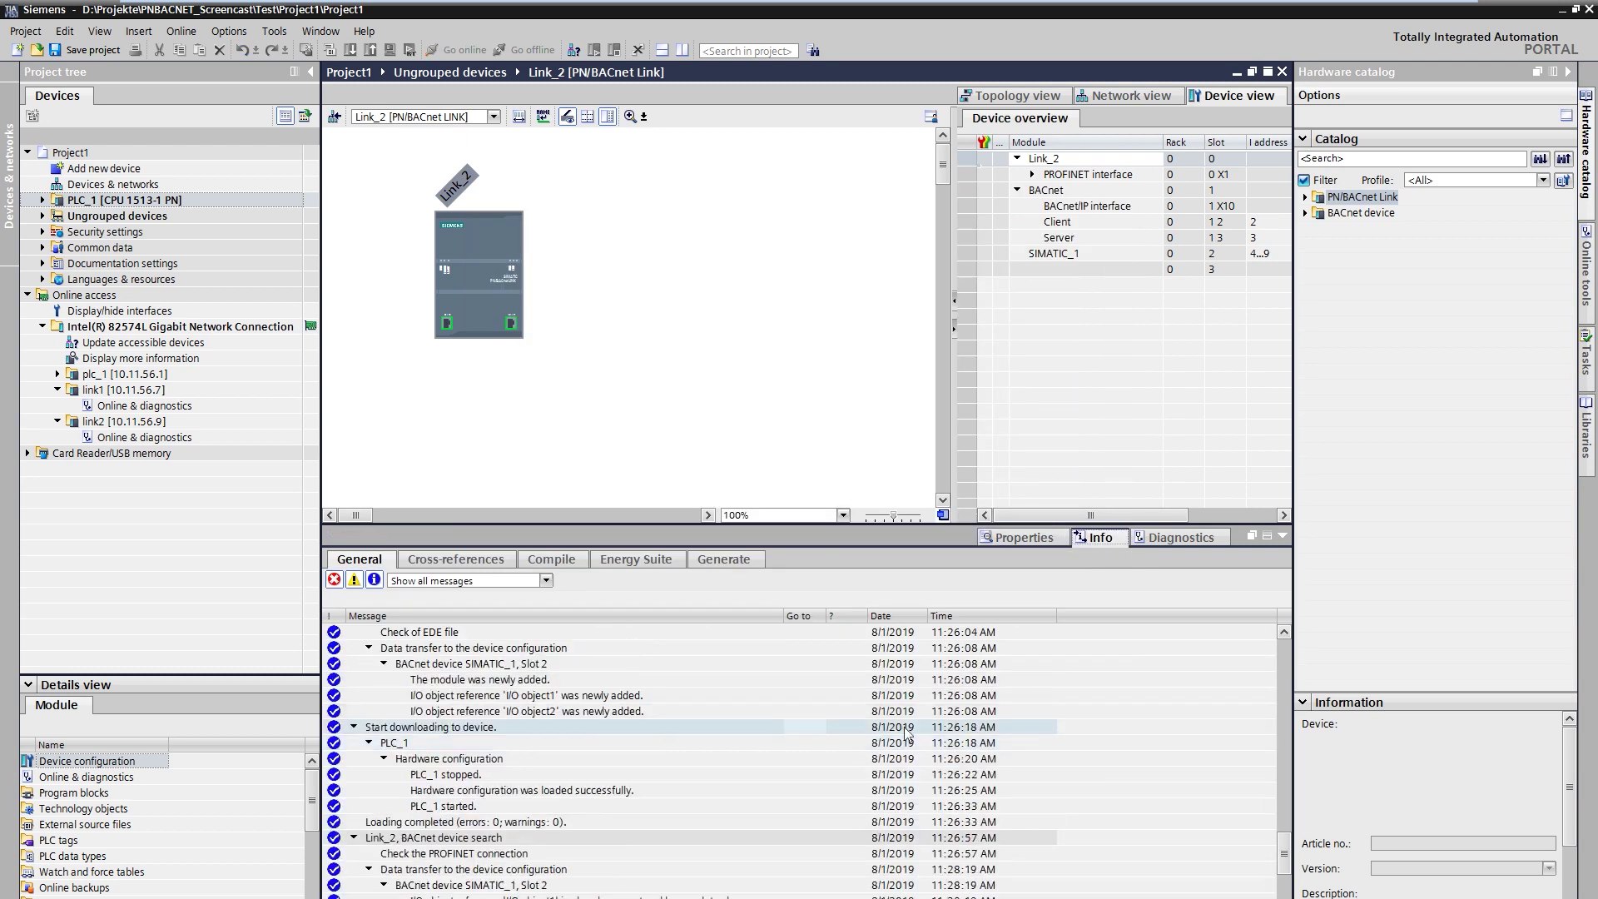